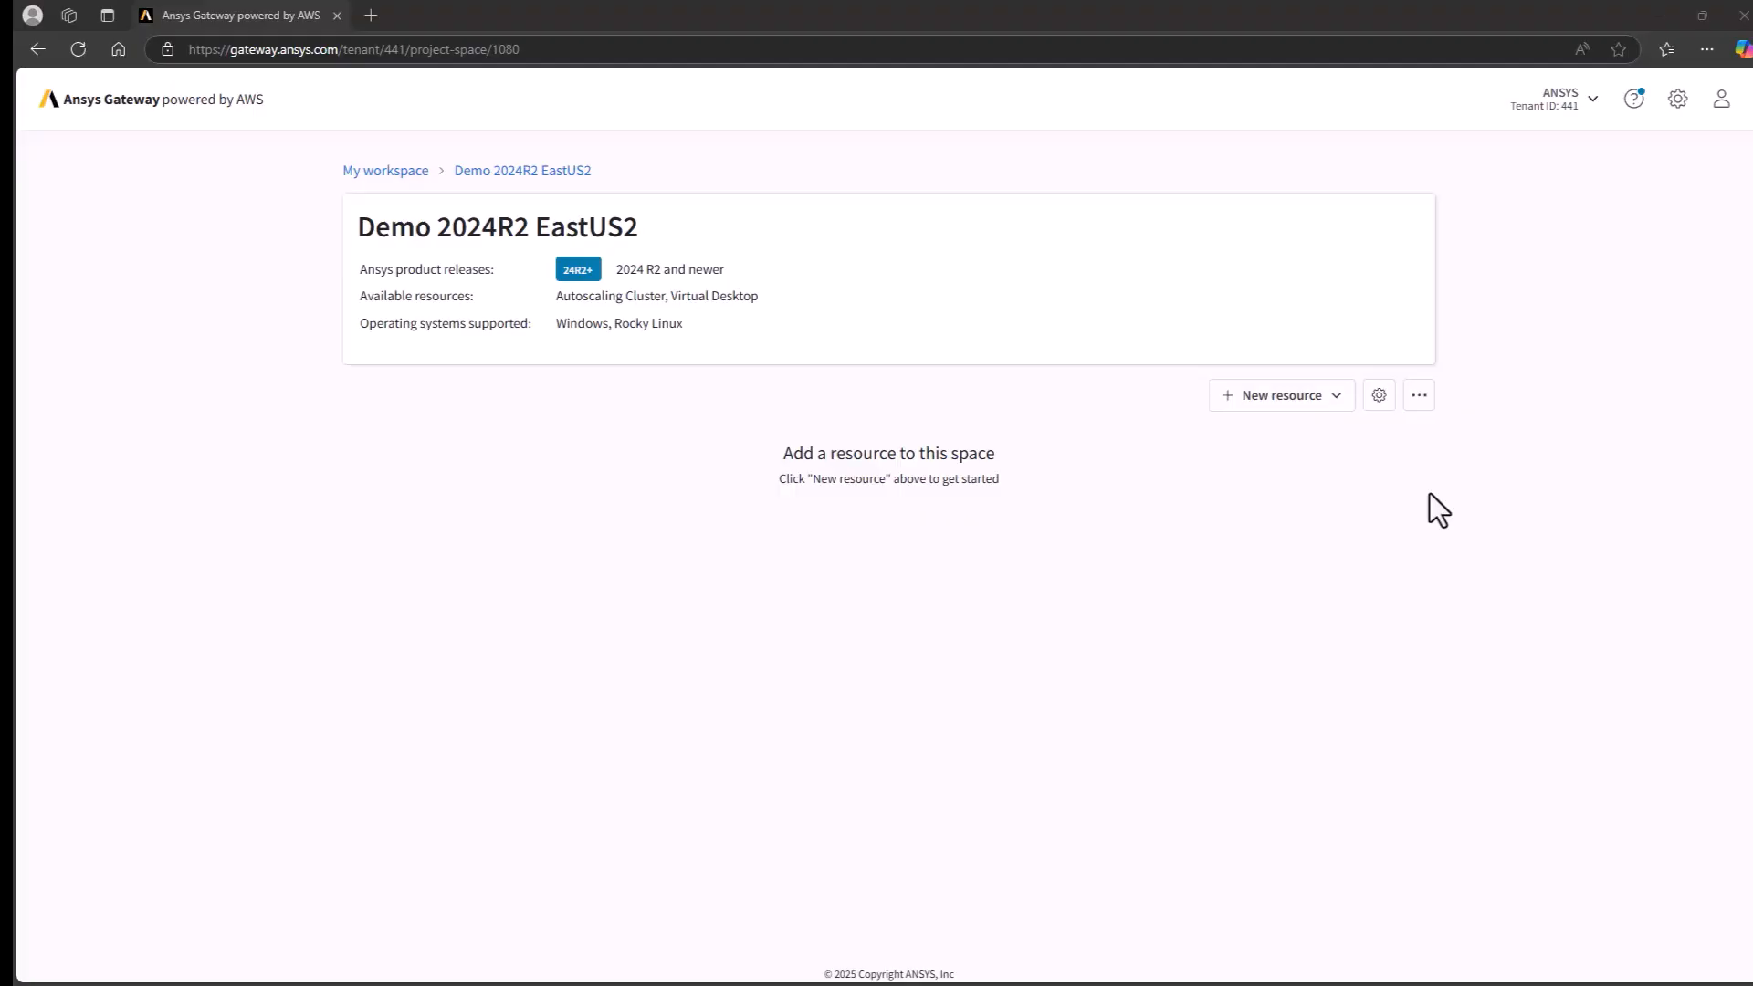
- Start creating a new virtual desktop resource in the Demo 2024R2 EastUS2 project space
{"action": "left_click", "coordinate": [1281, 402]}
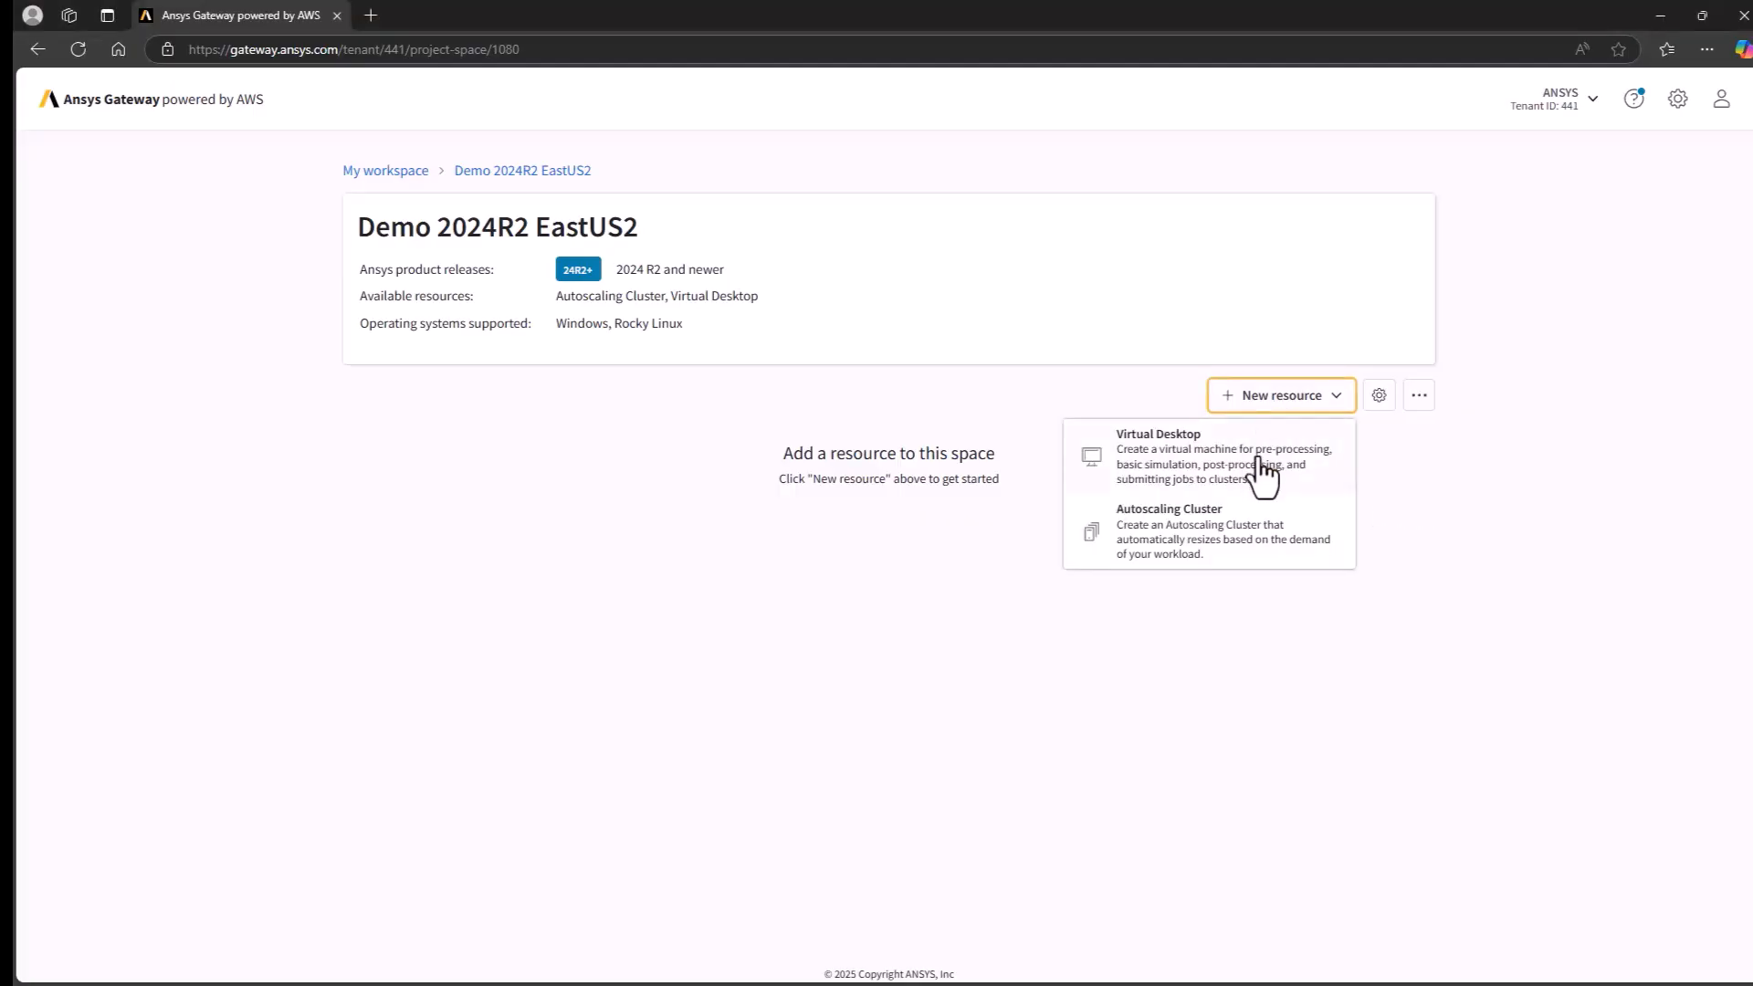
{"action": "left_click", "coordinate": [1102, 484]}
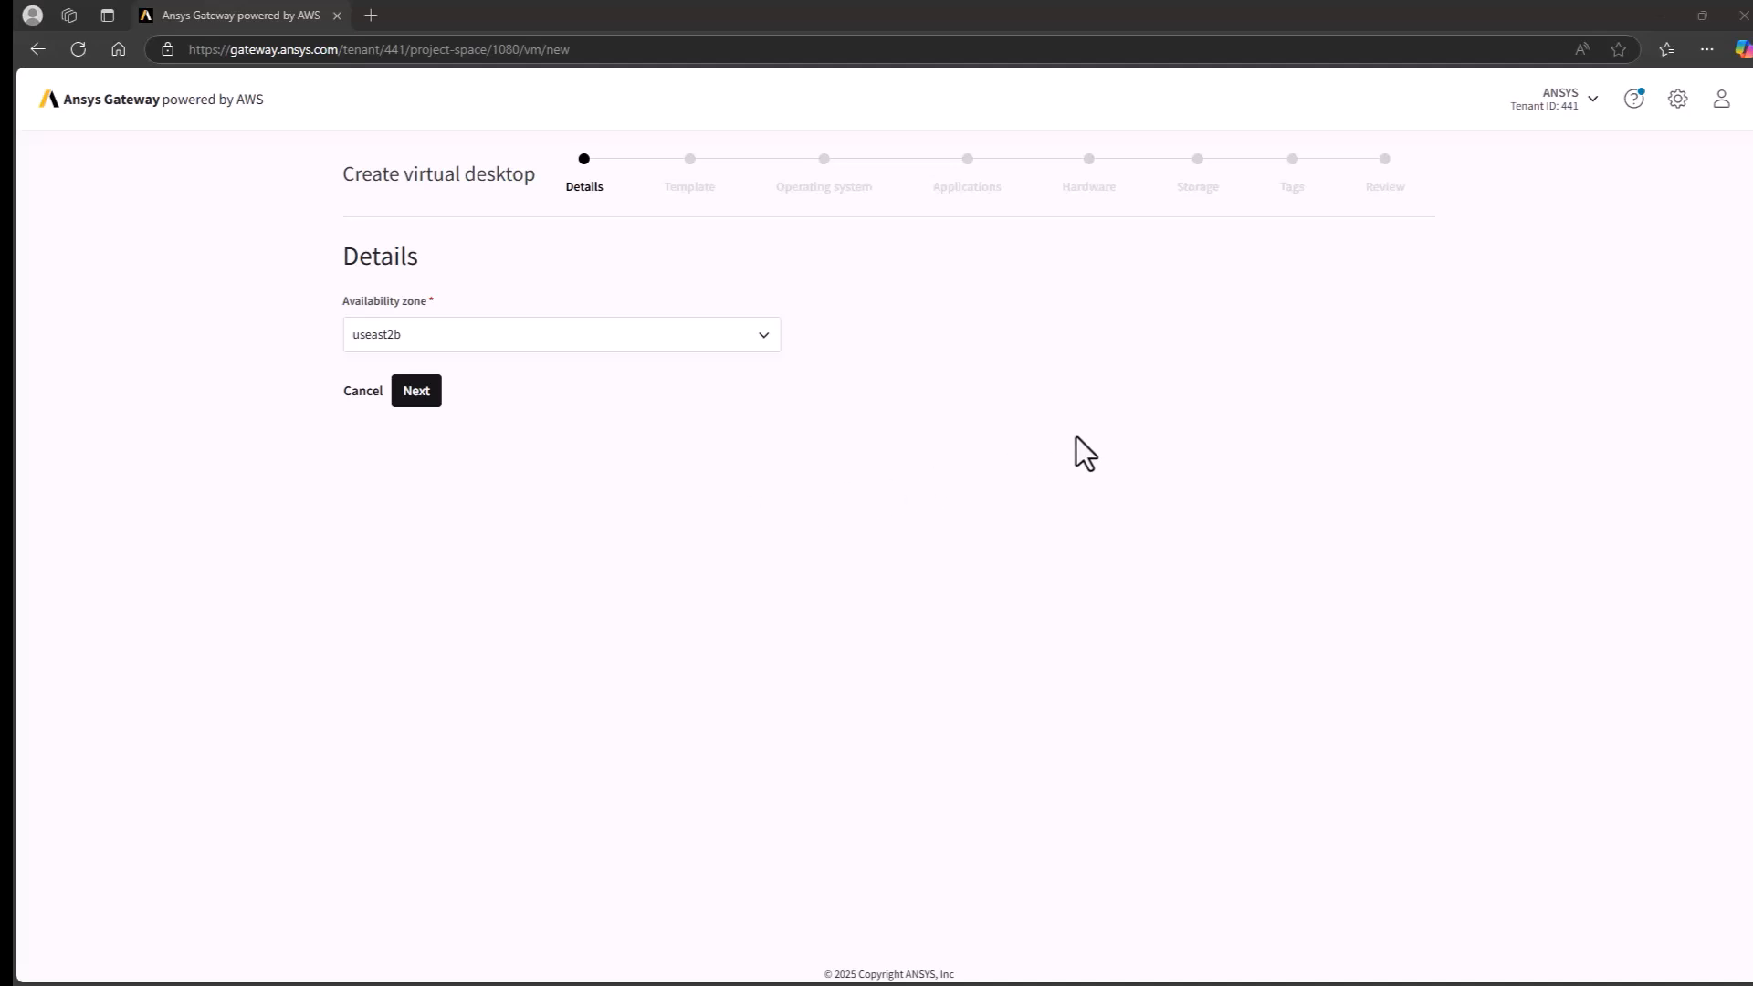
- Open the Ansys Gateway powered by AWS Recommended Usage Guide from the product help
{"action": "left_click", "coordinate": [1635, 102]}
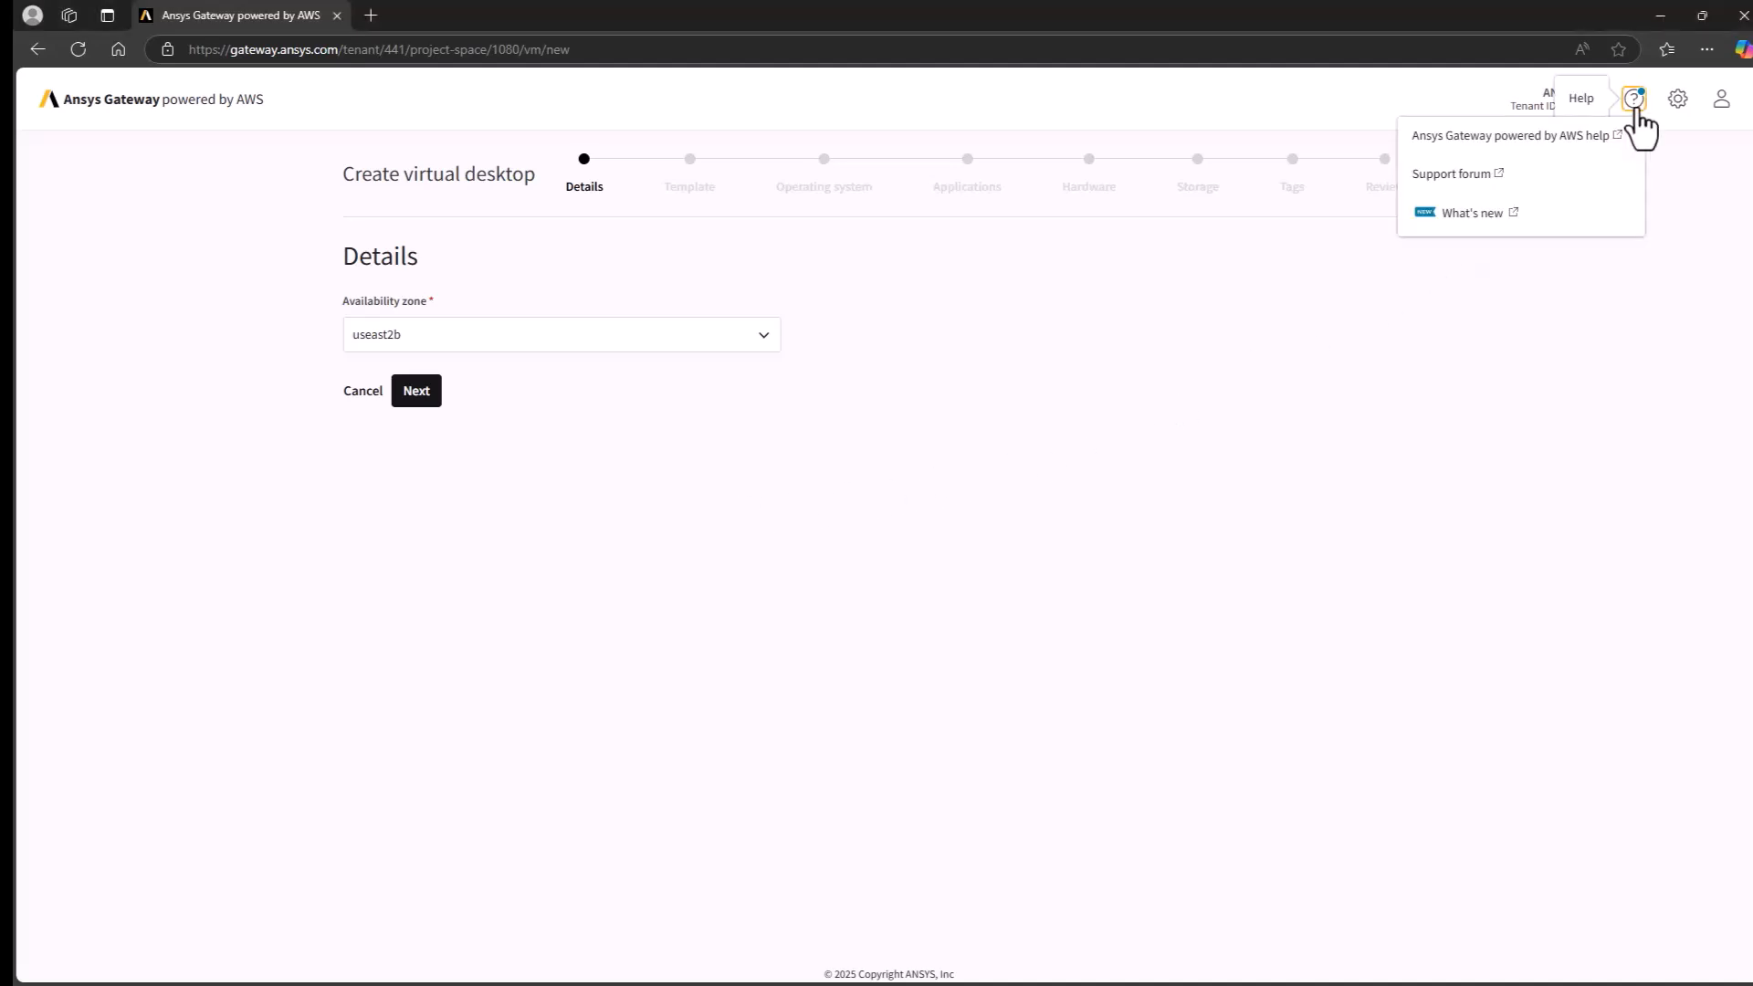
{"action": "left_click", "coordinate": [1516, 143]}
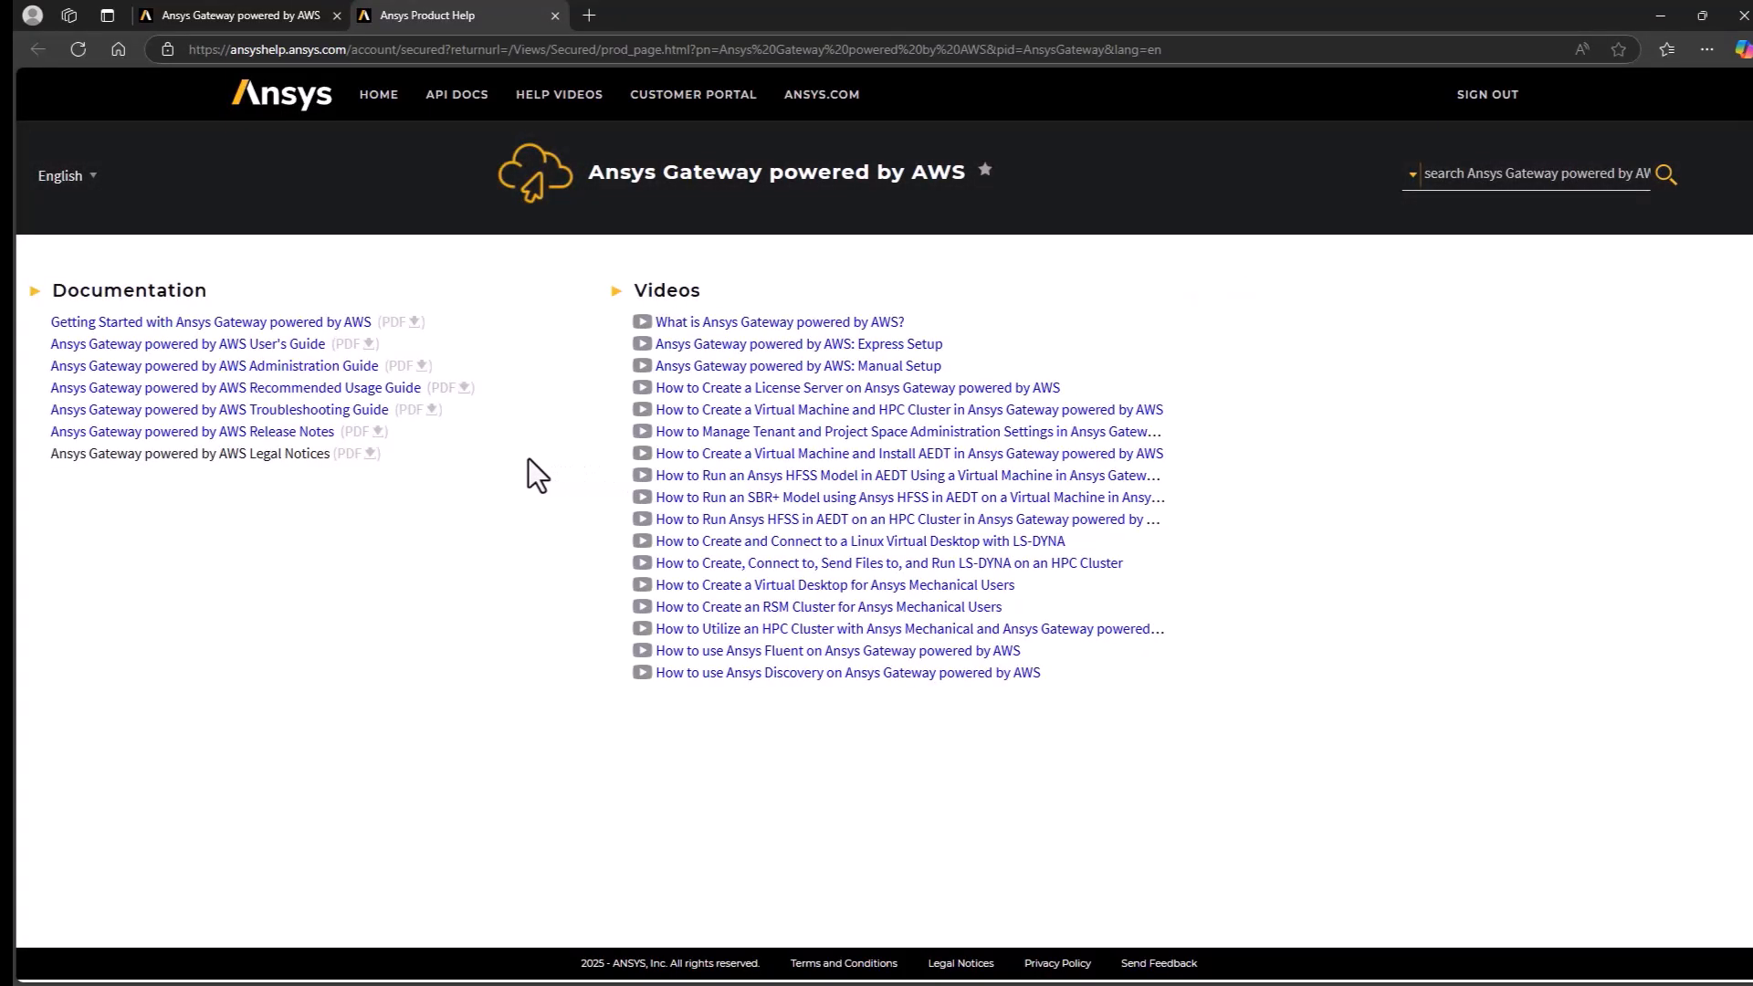
{"action": "left_click", "coordinate": [330, 391]}
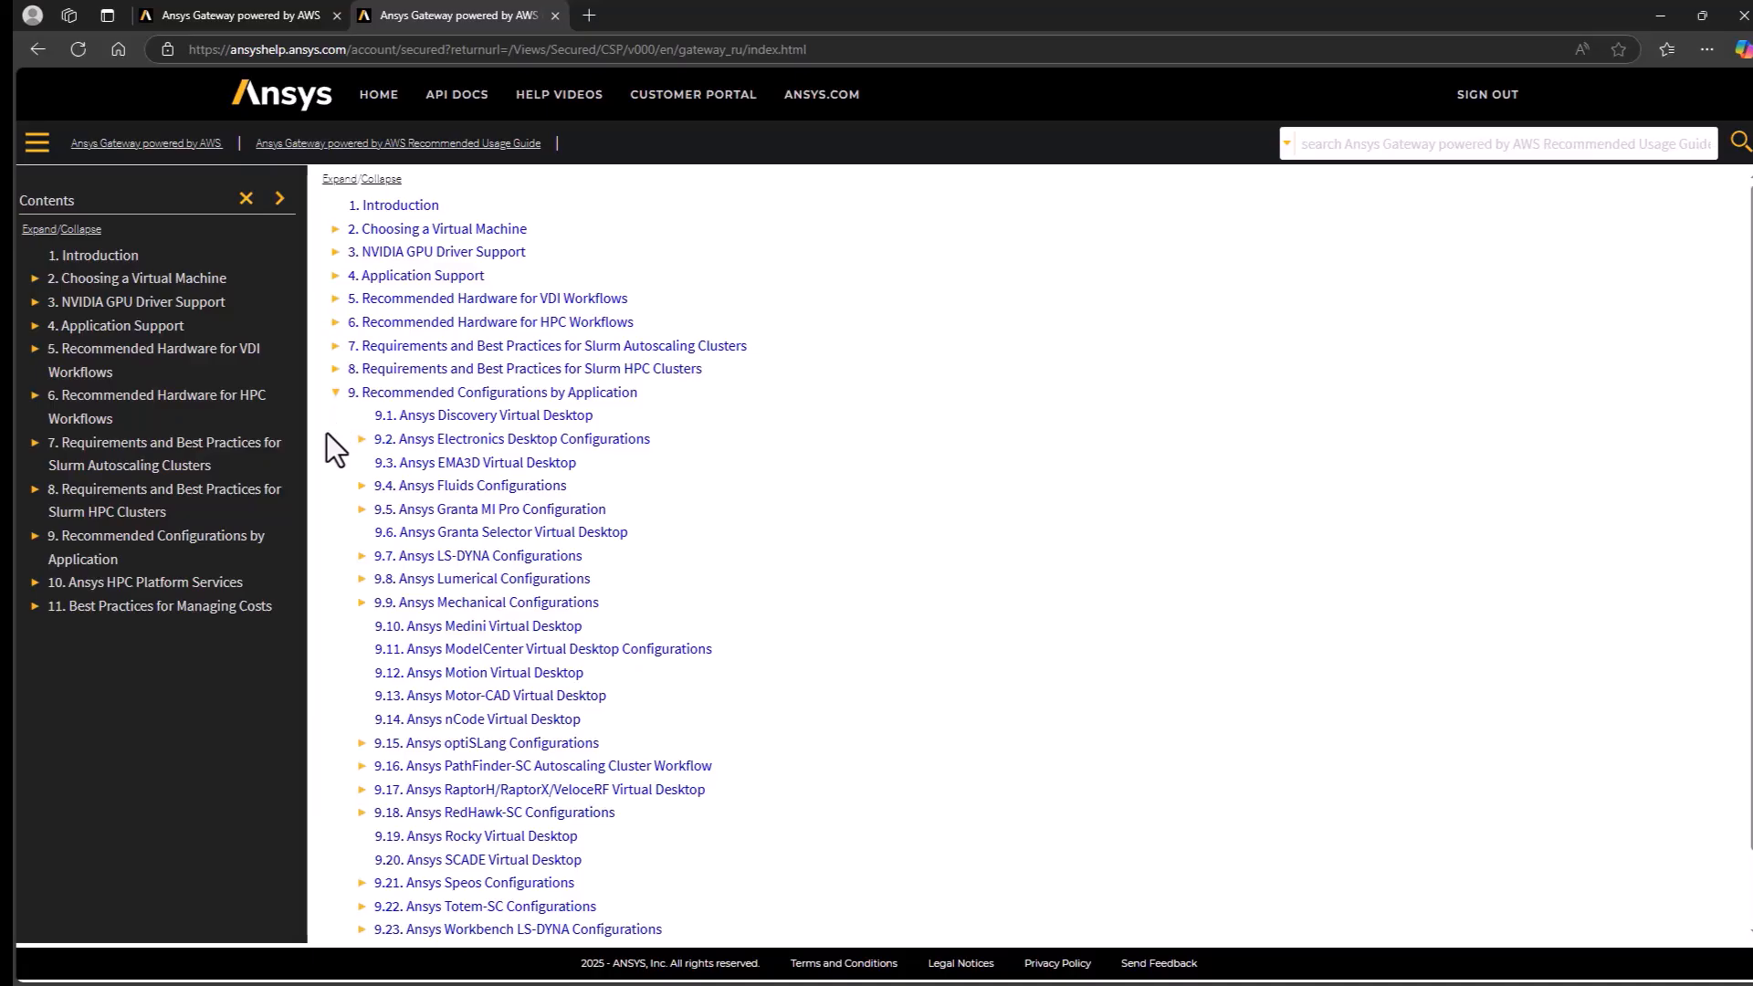
- Look up the recommended Fluids and Mechanical virtual desktop configurations, following the Mechanical Enterprise page to the Creating a Virtual Desktop instructions
{"action": "left_click", "coordinate": [360, 487]}
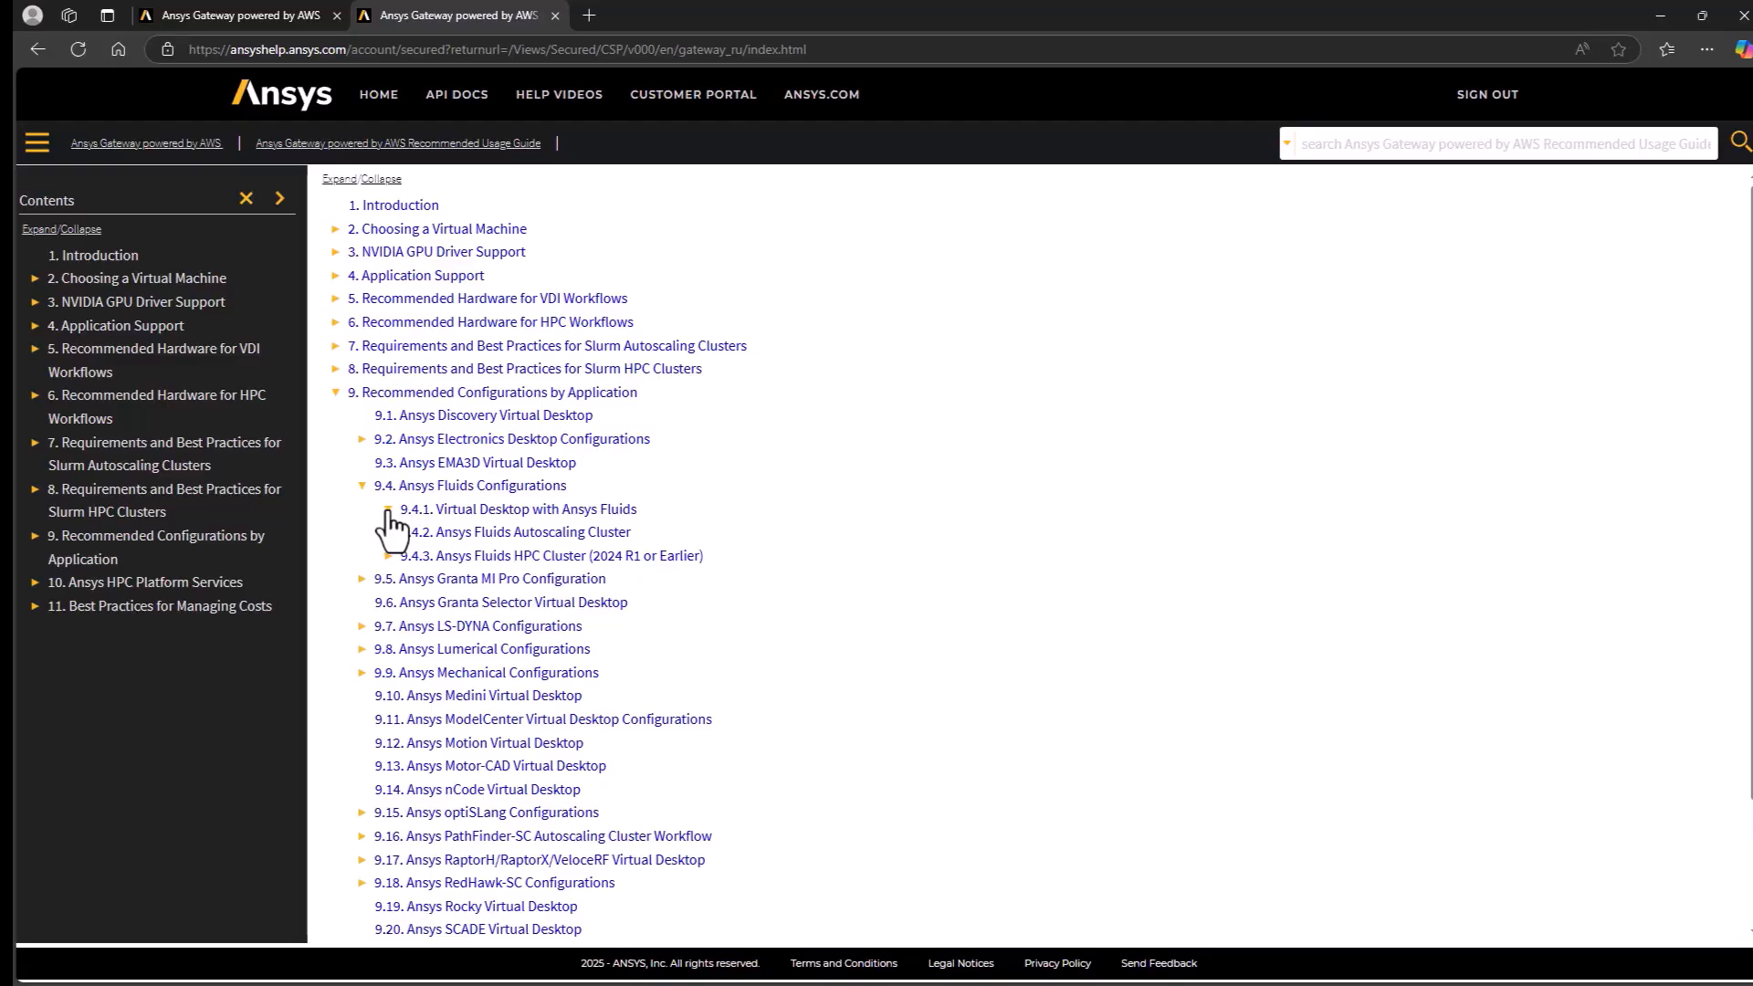
{"action": "left_click", "coordinate": [388, 509]}
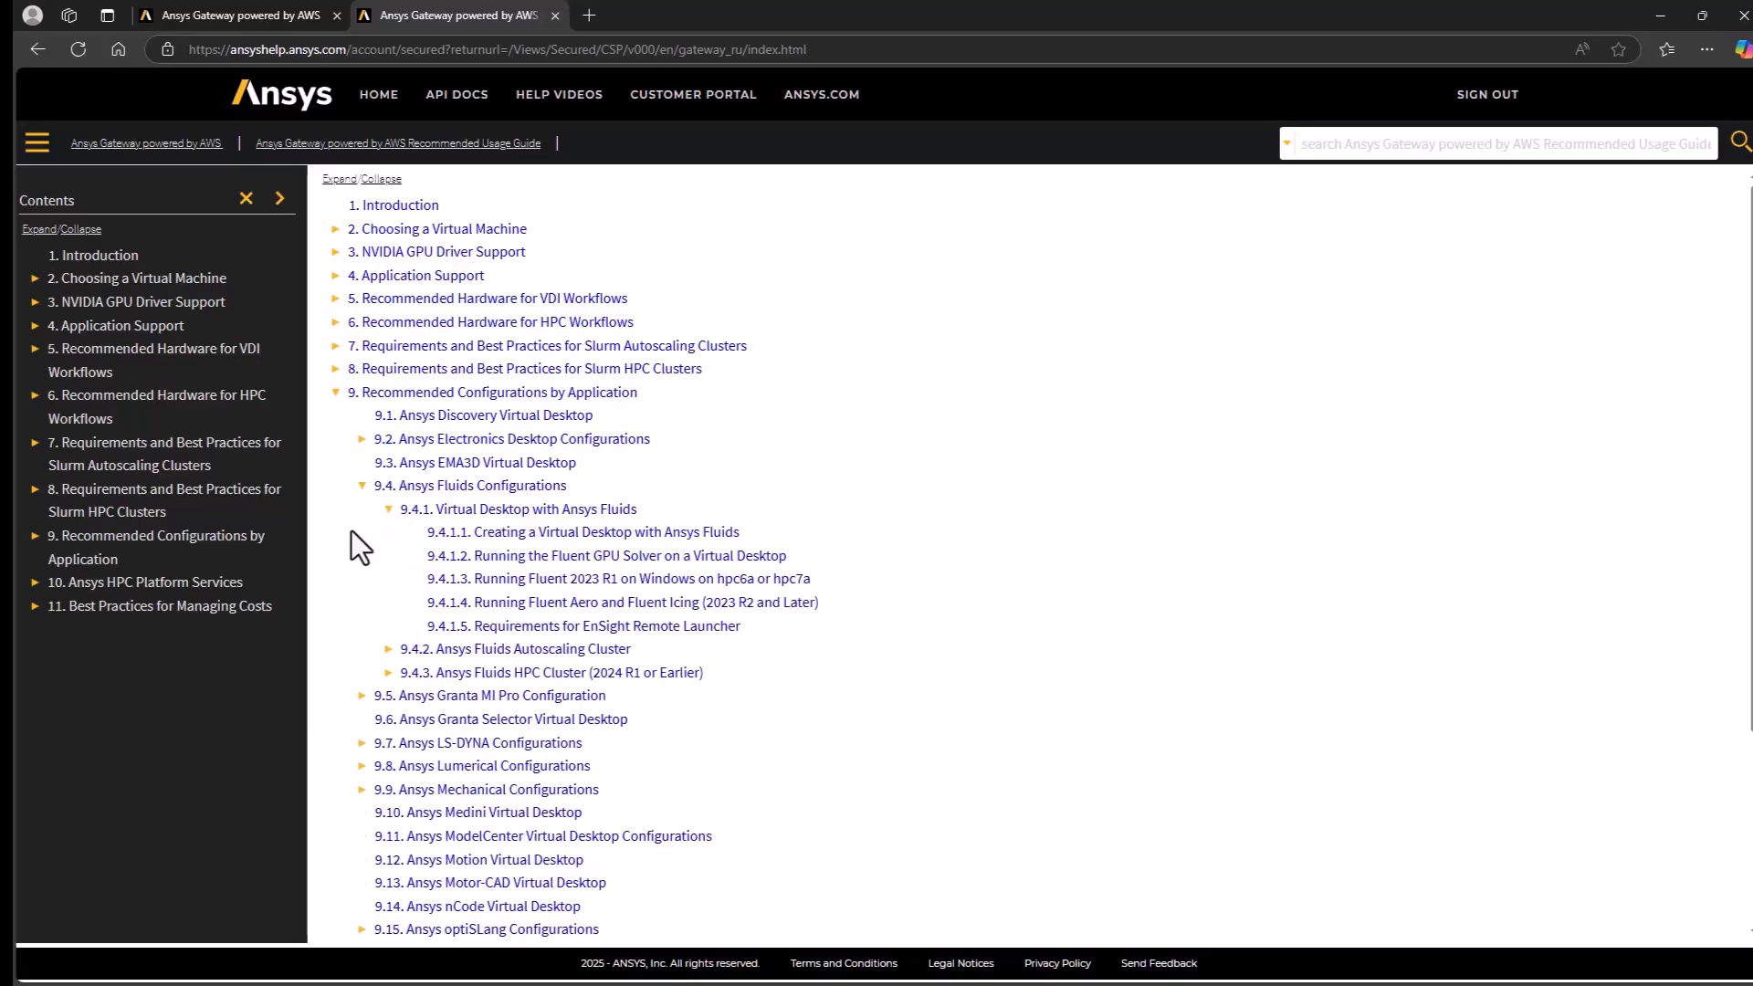
{"action": "left_click", "coordinate": [361, 790]}
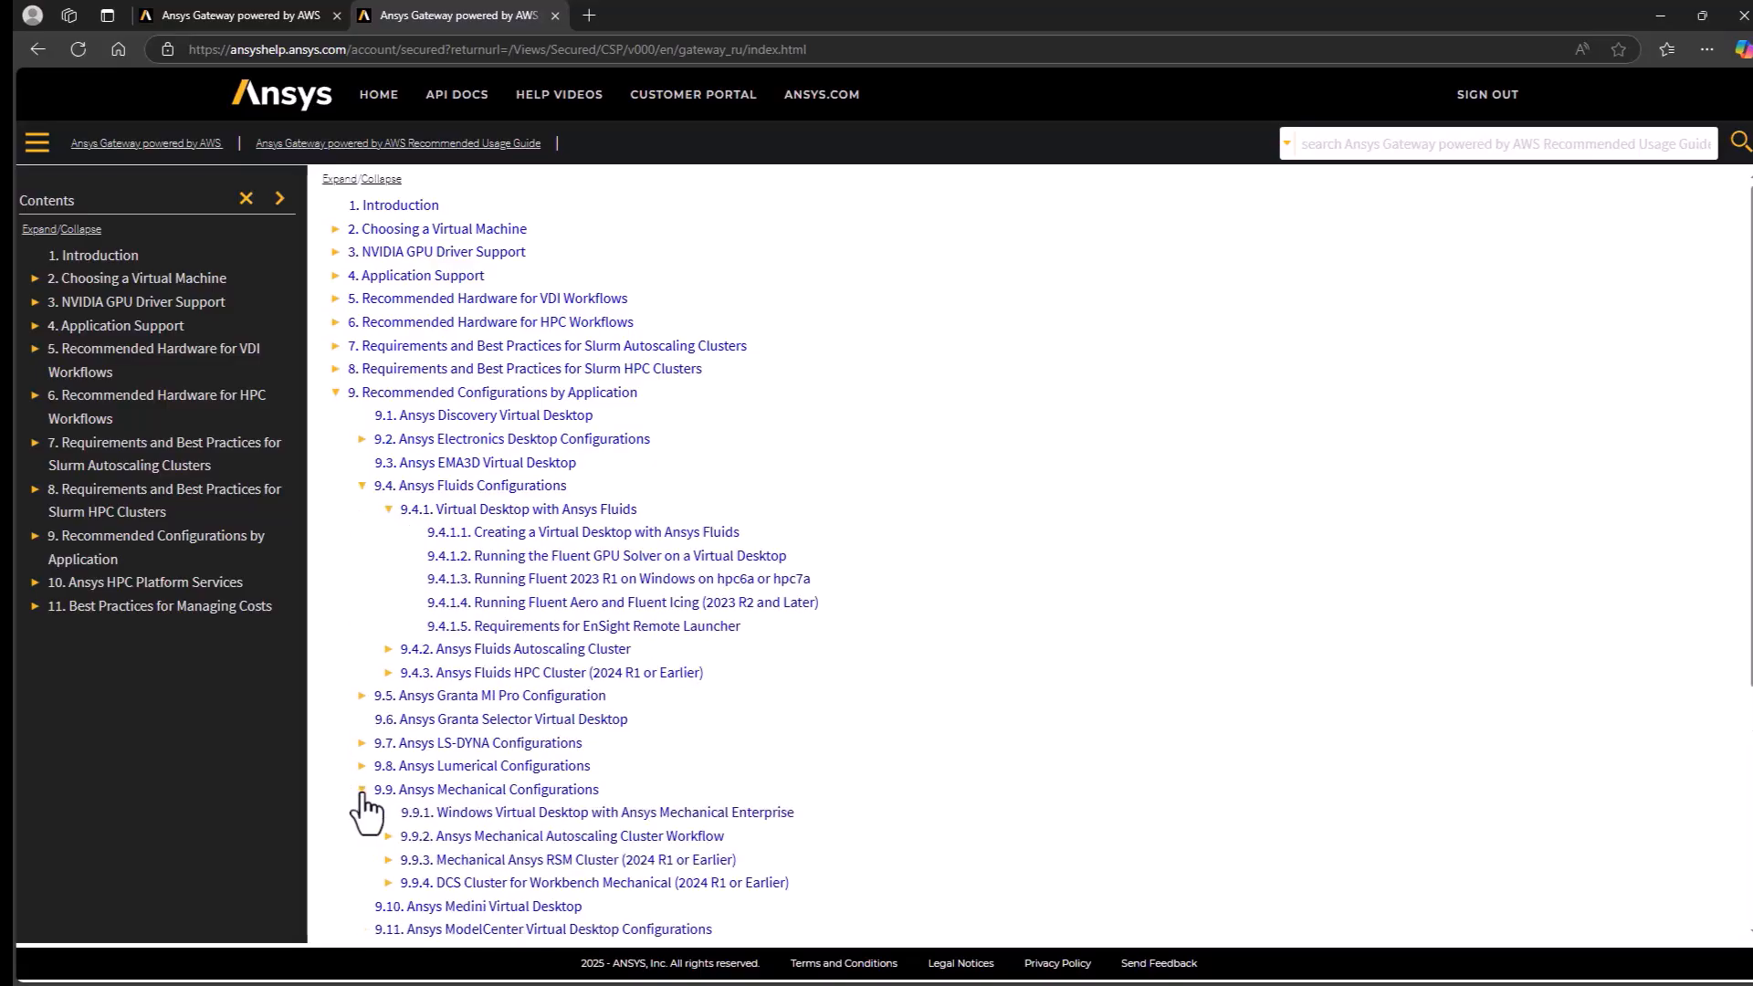
{"action": "left_click", "coordinate": [534, 813]}
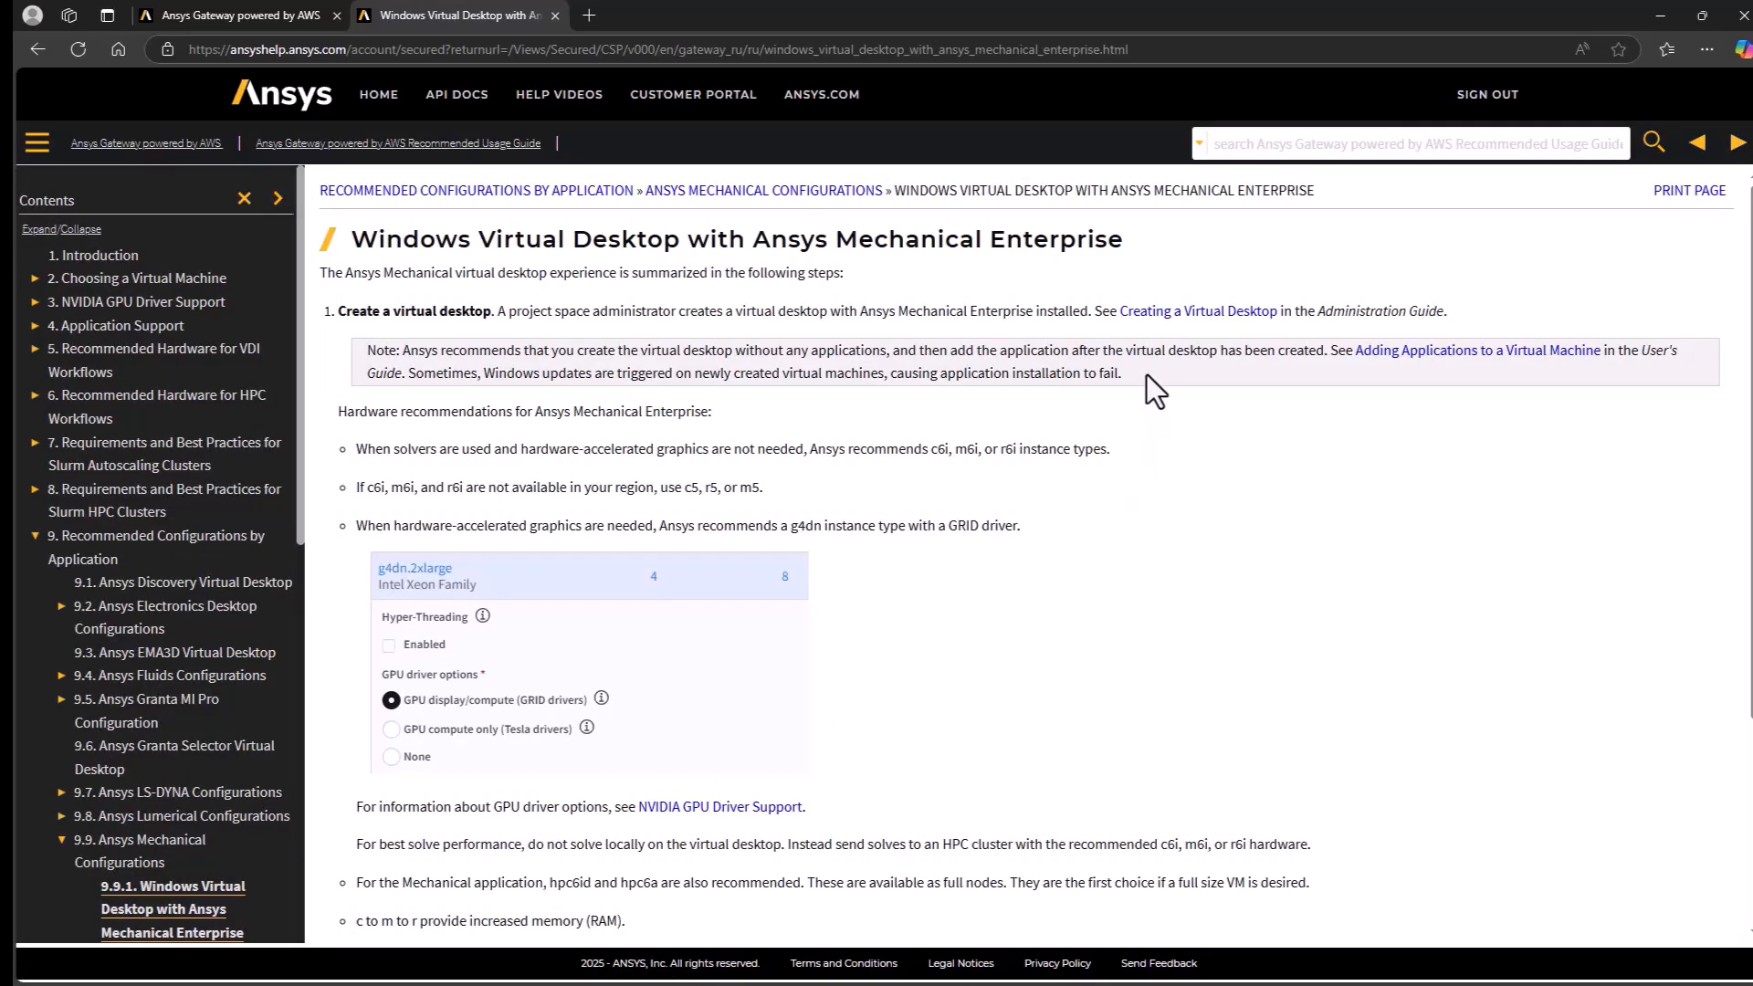
{"action": "left_click", "coordinate": [1194, 312]}
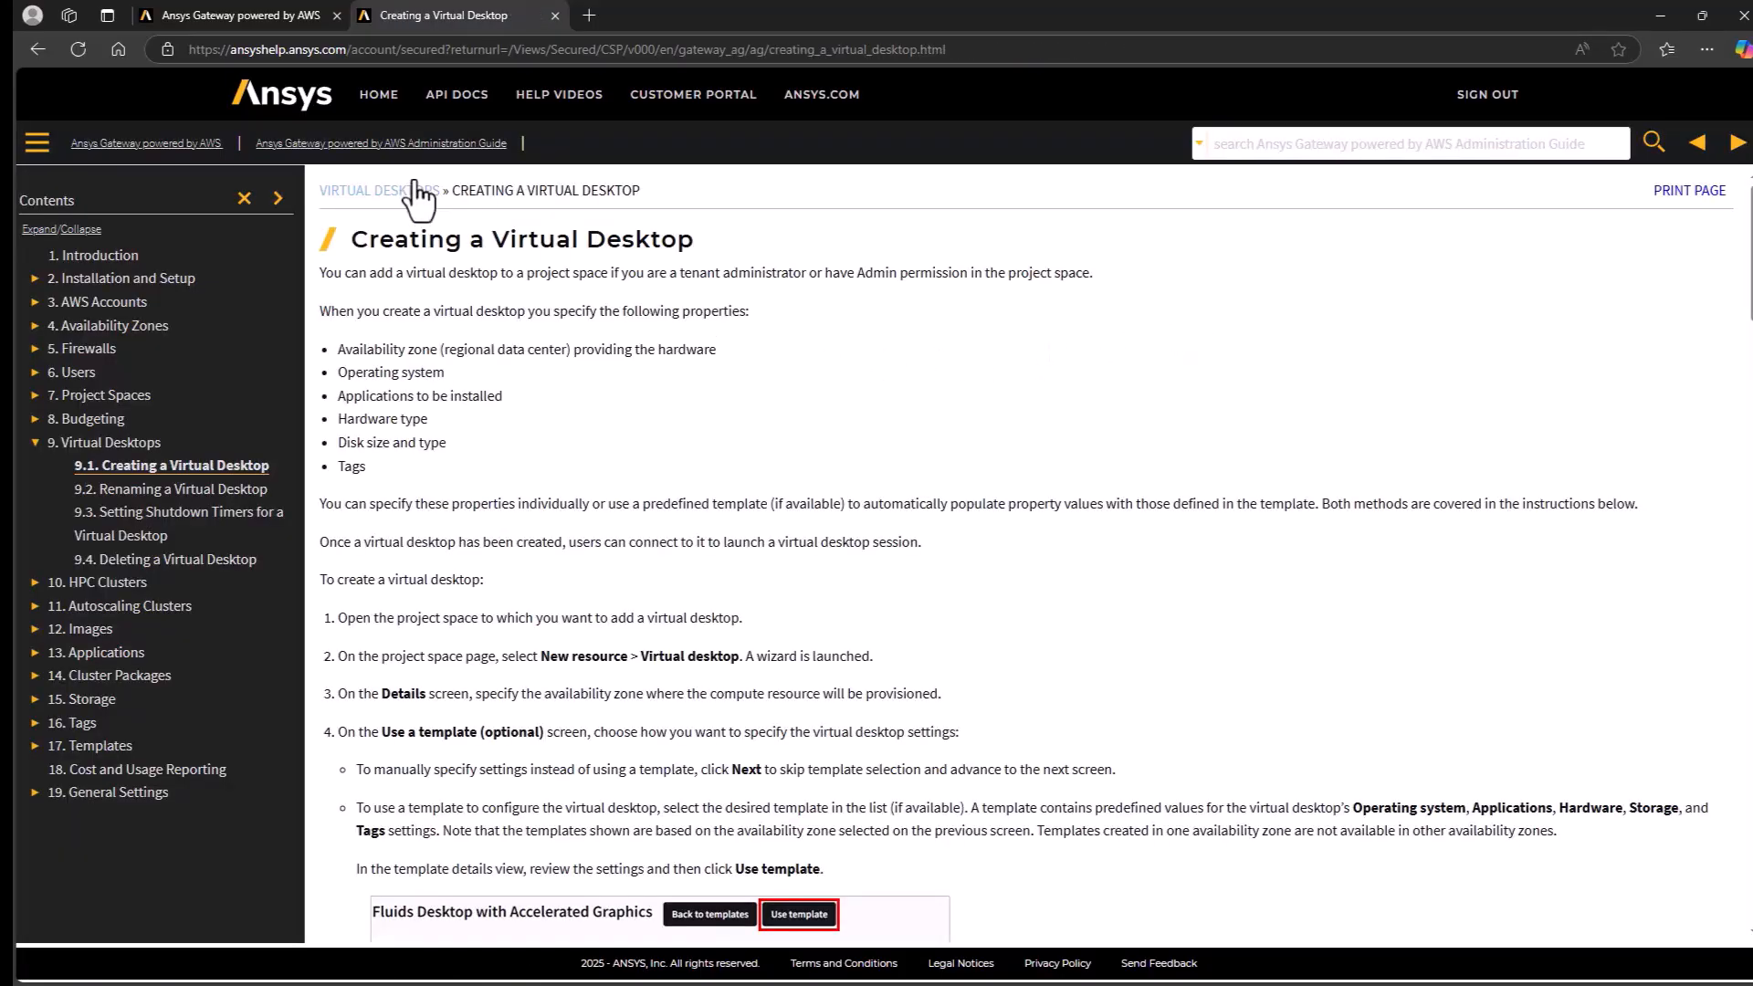
- Return to the virtual desktop wizard, keep availability zone useast2b, skip the template, and accept Windows Server 2019 as the operating system
{"action": "left_click", "coordinate": [228, 12]}
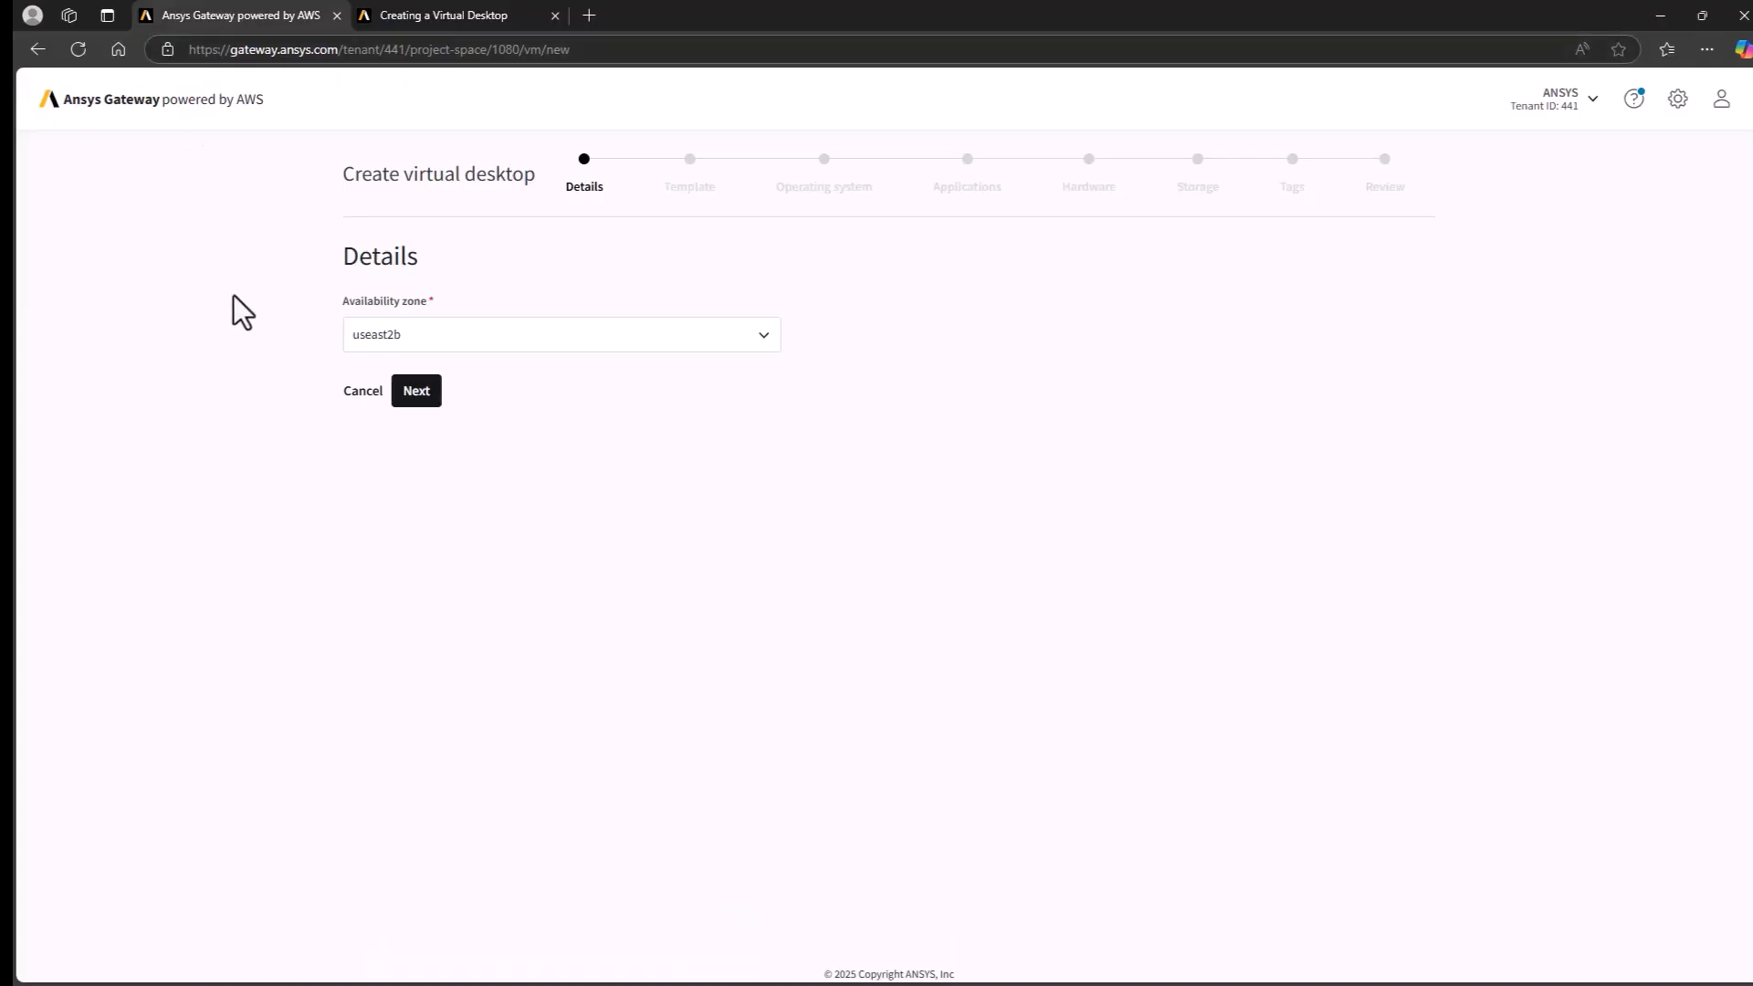
{"action": "left_click", "coordinate": [429, 402]}
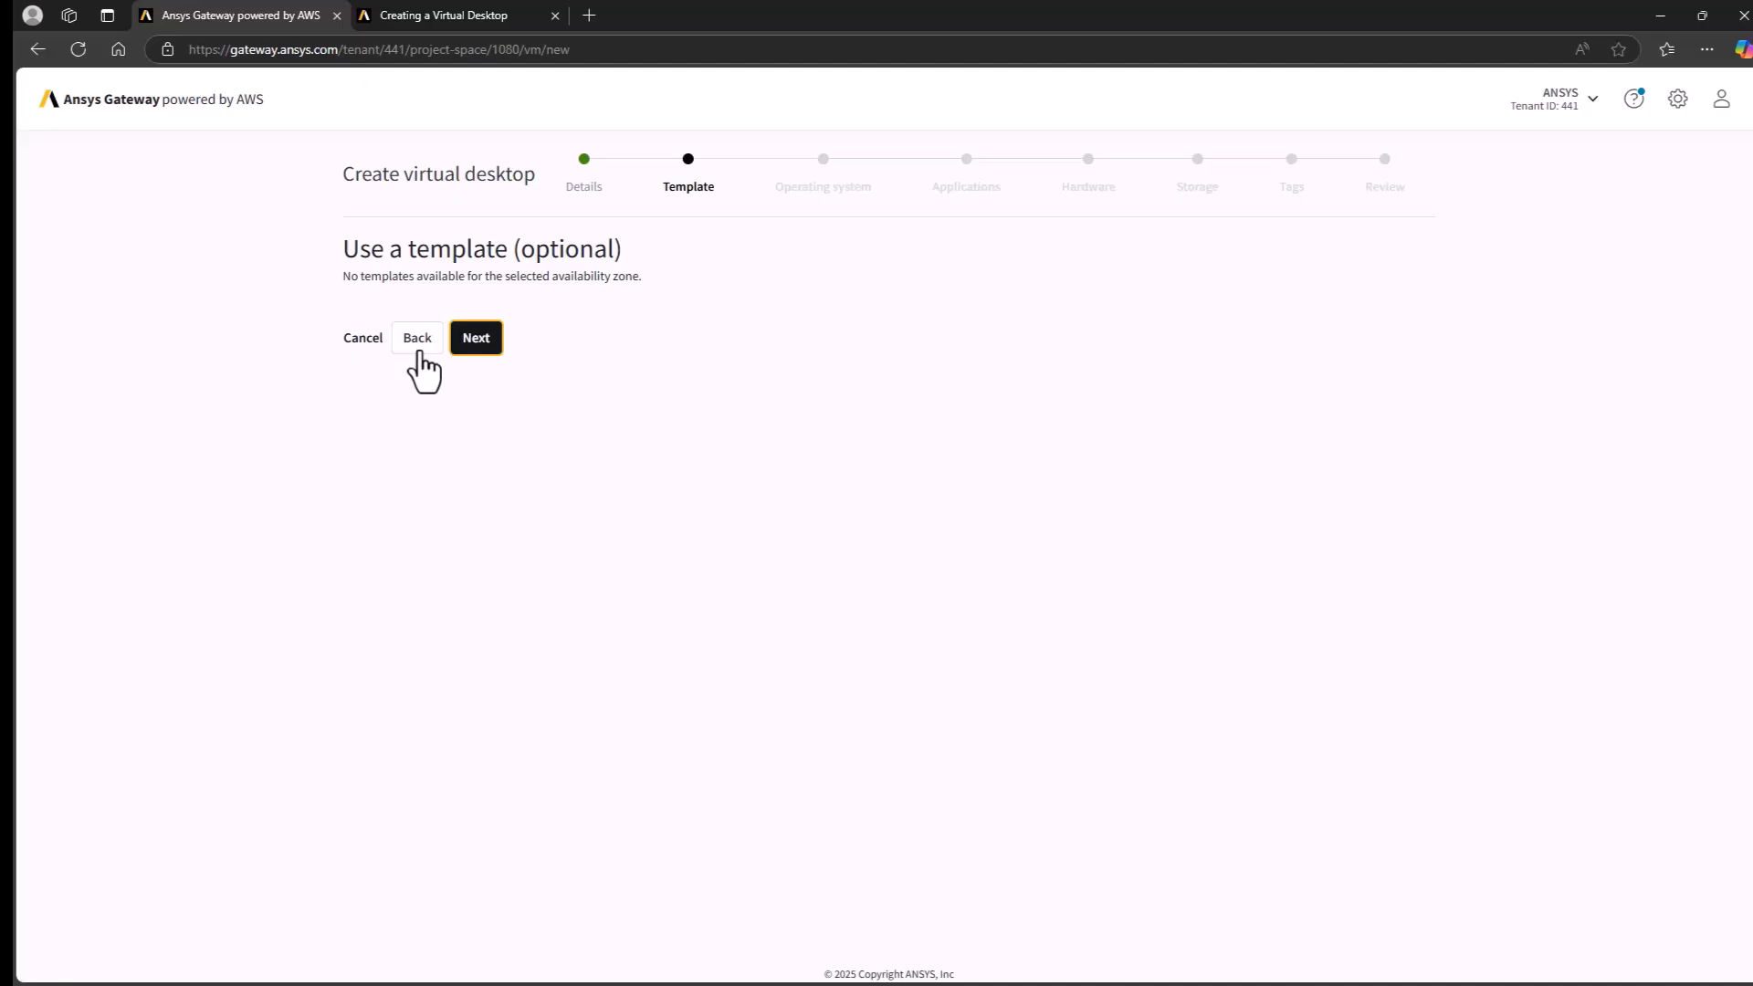
{"action": "left_click", "coordinate": [473, 340]}
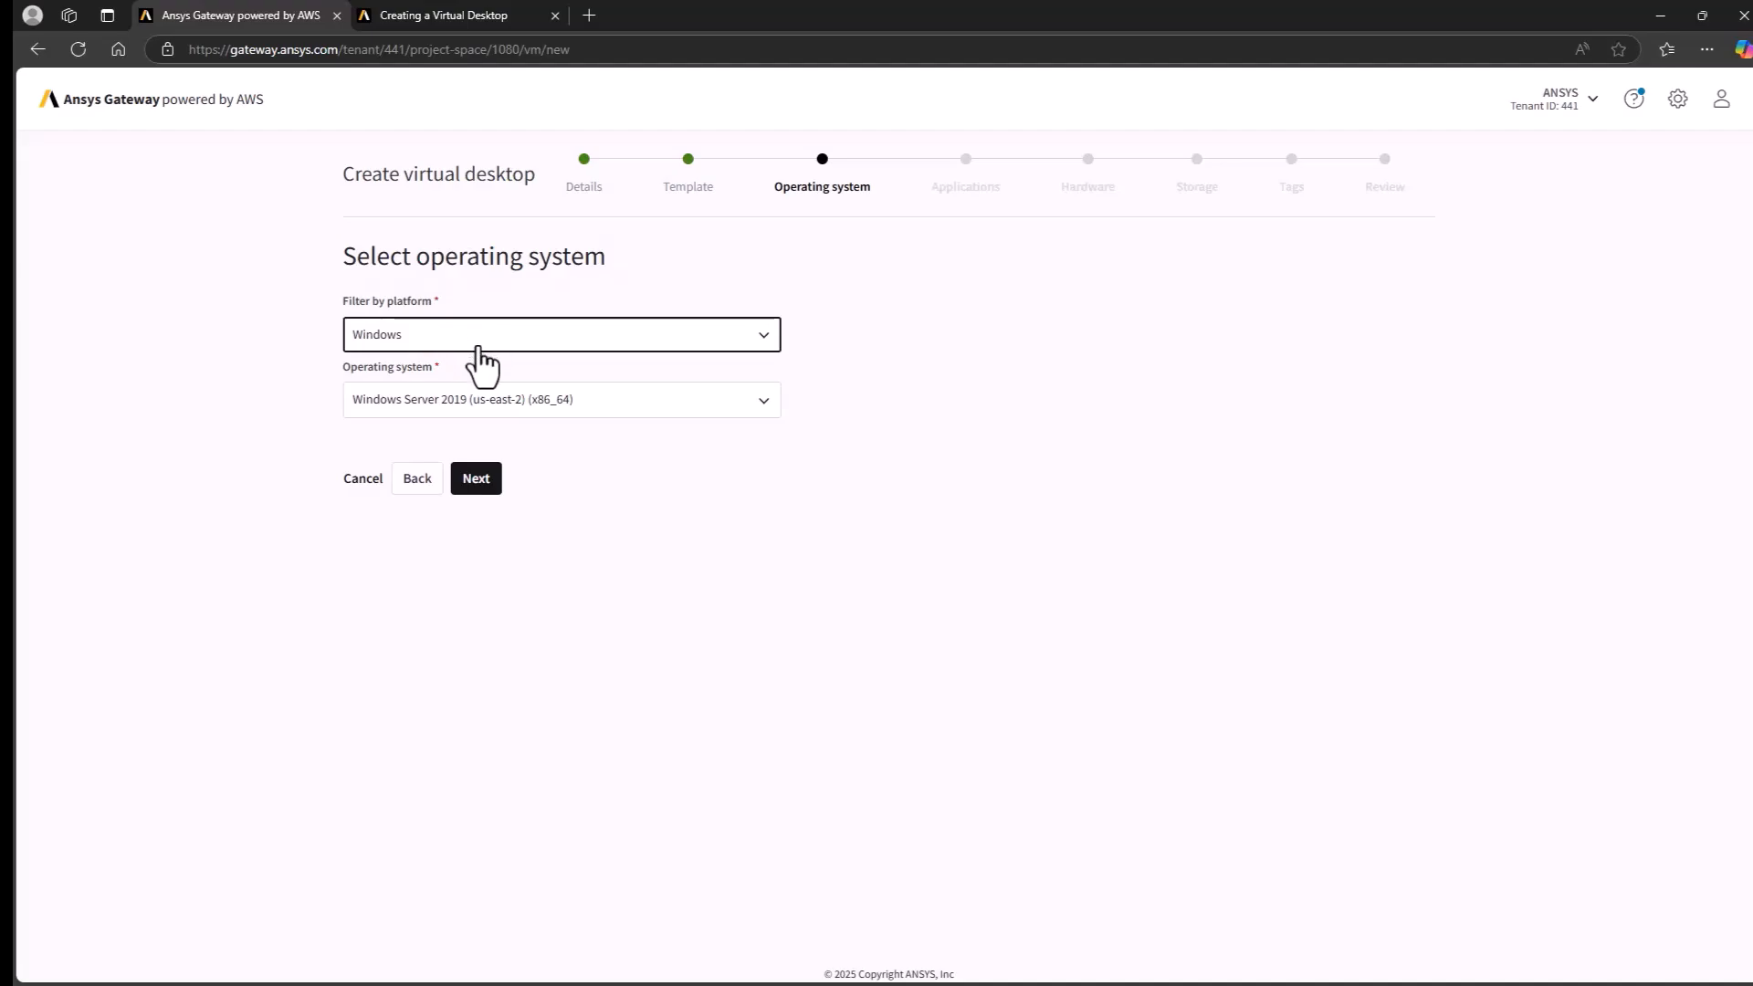
{"action": "left_click", "coordinate": [479, 346]}
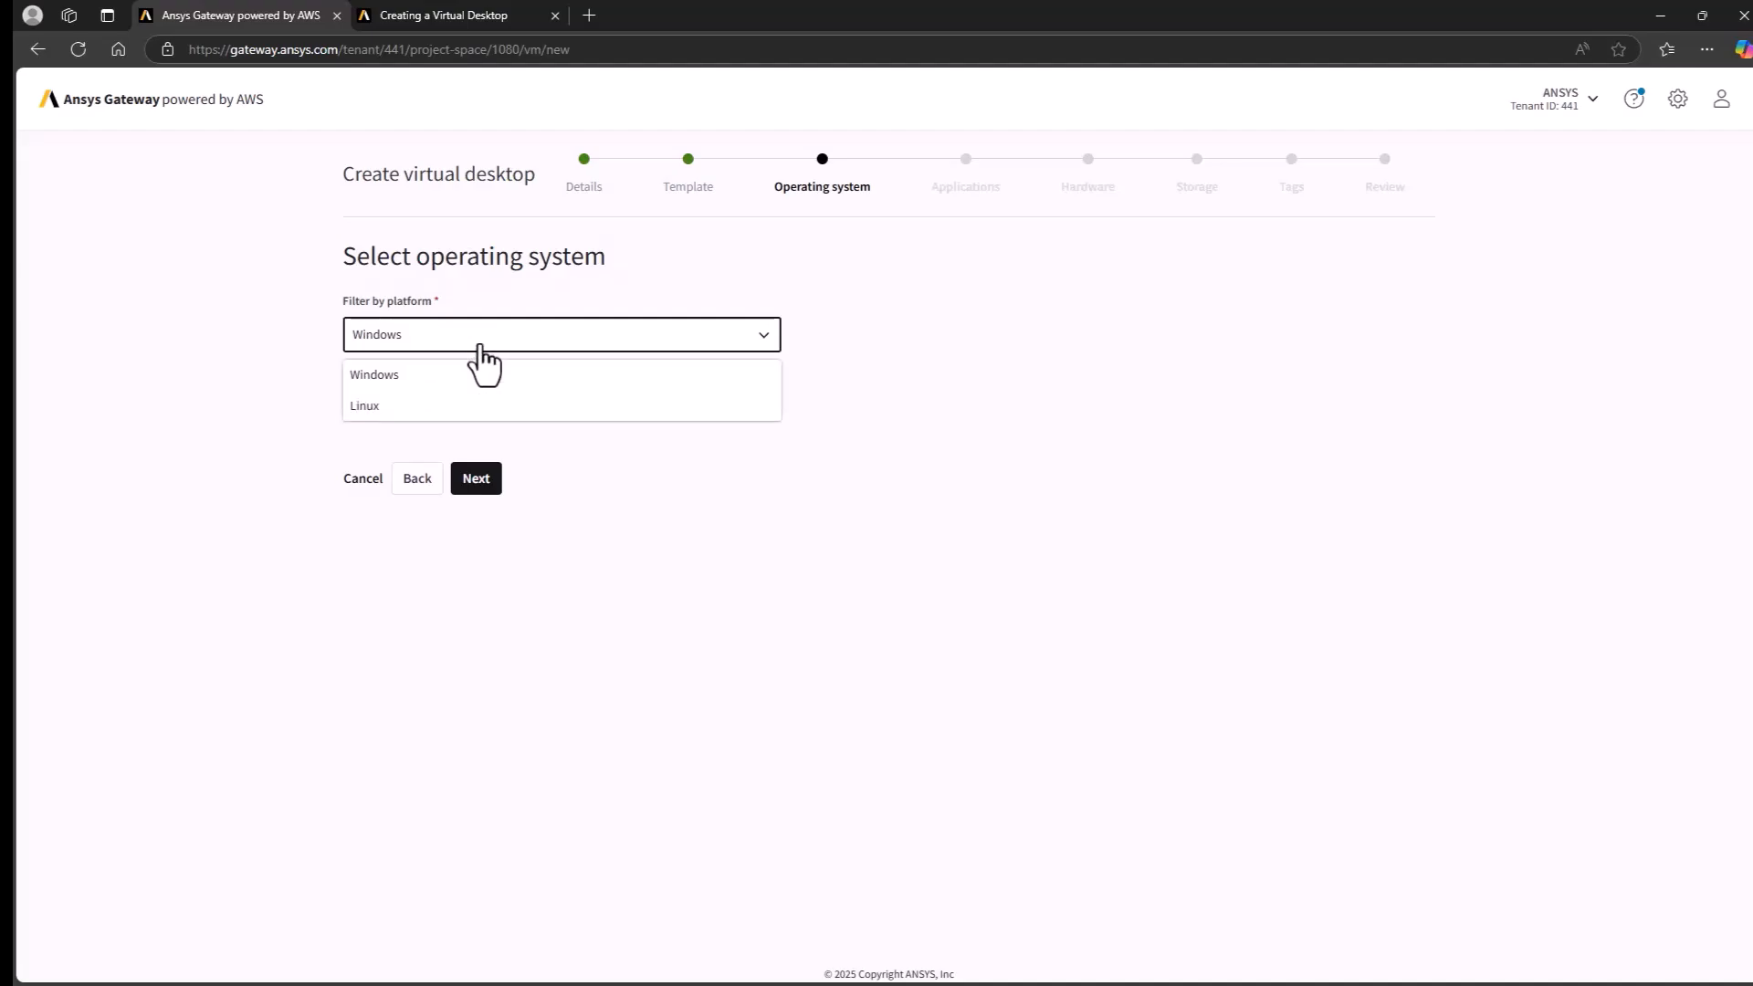
{"action": "left_click", "coordinate": [518, 441]}
{"action": "left_click", "coordinate": [476, 485]}
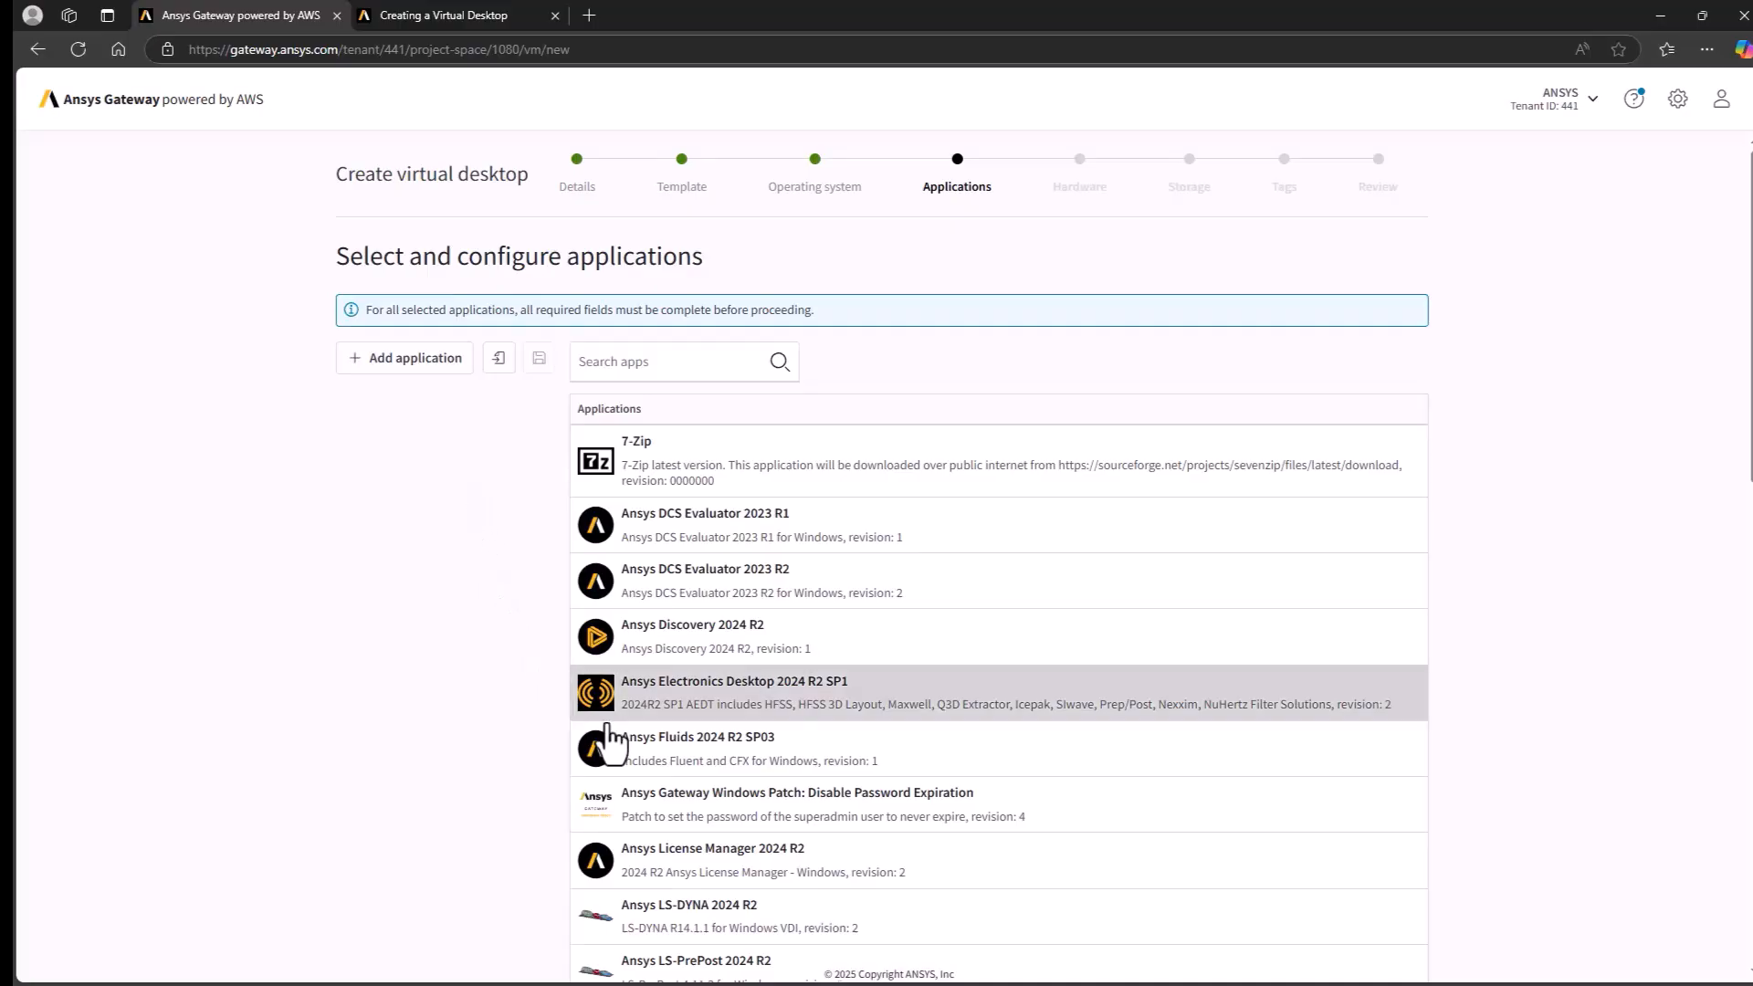
- Add Ansys Fluids 2024 R2 SP03 and Ansys Mechanical Enterprise 2024 R2 to the virtual desktop's applications
{"action": "left_click", "coordinate": [683, 758]}
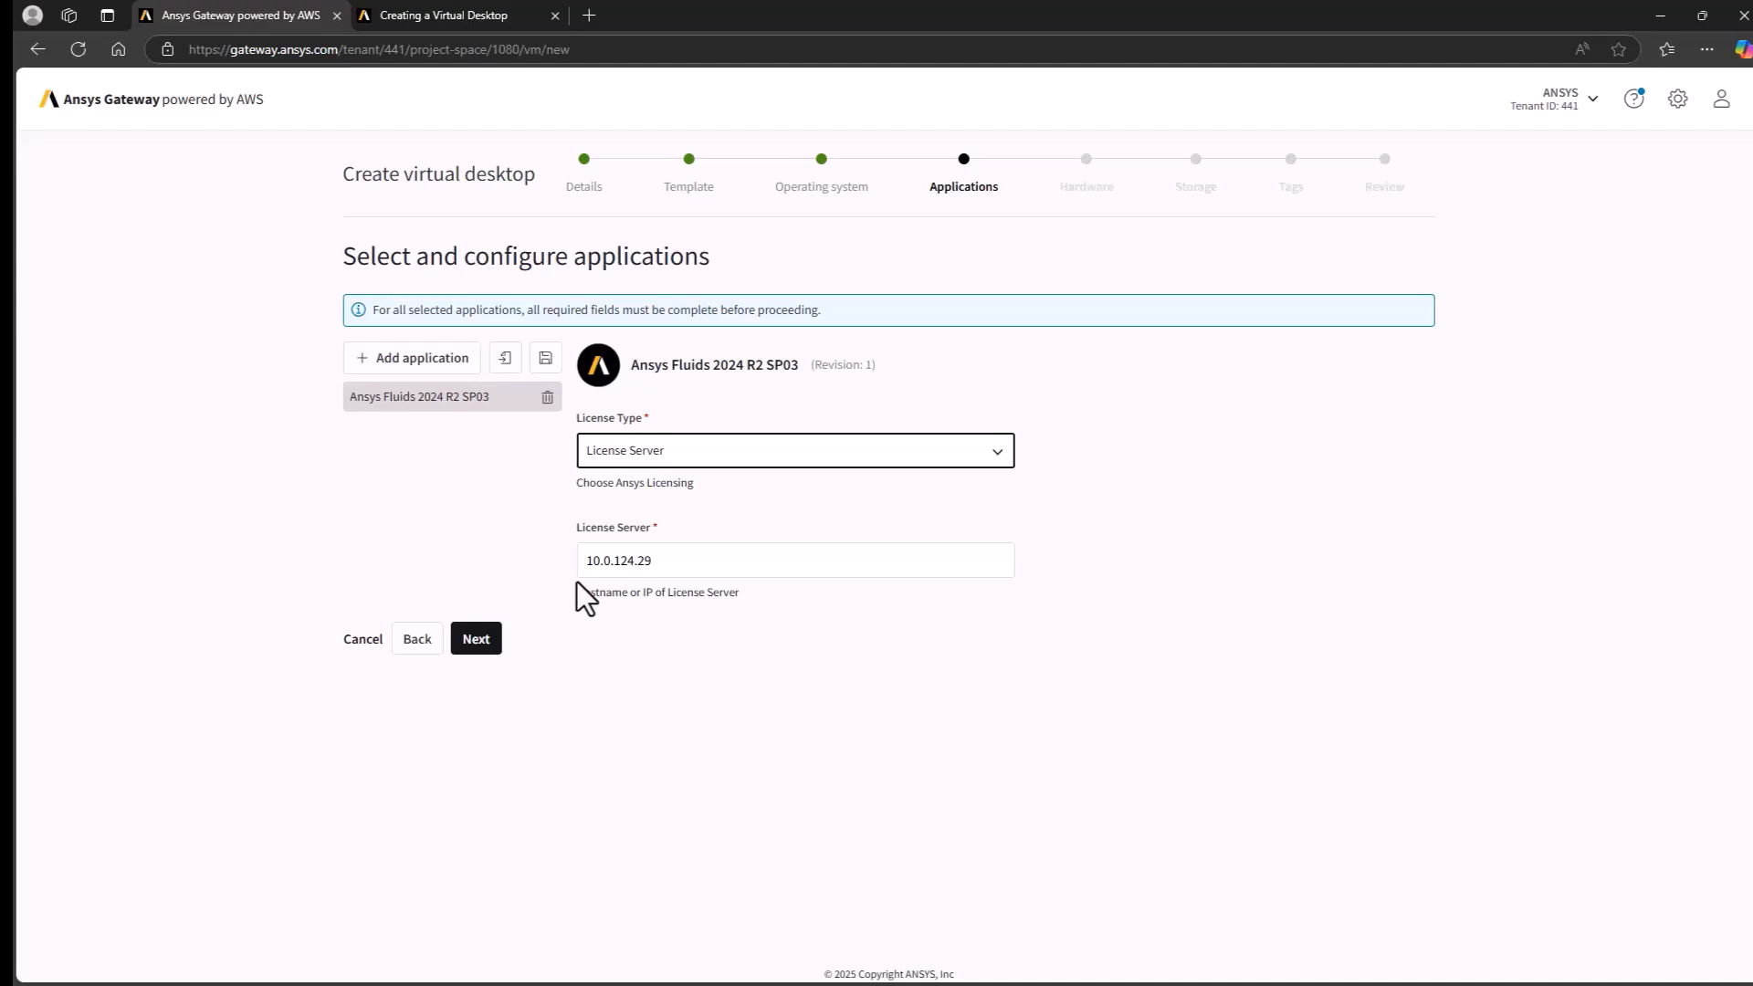
{"action": "left_click", "coordinate": [429, 366]}
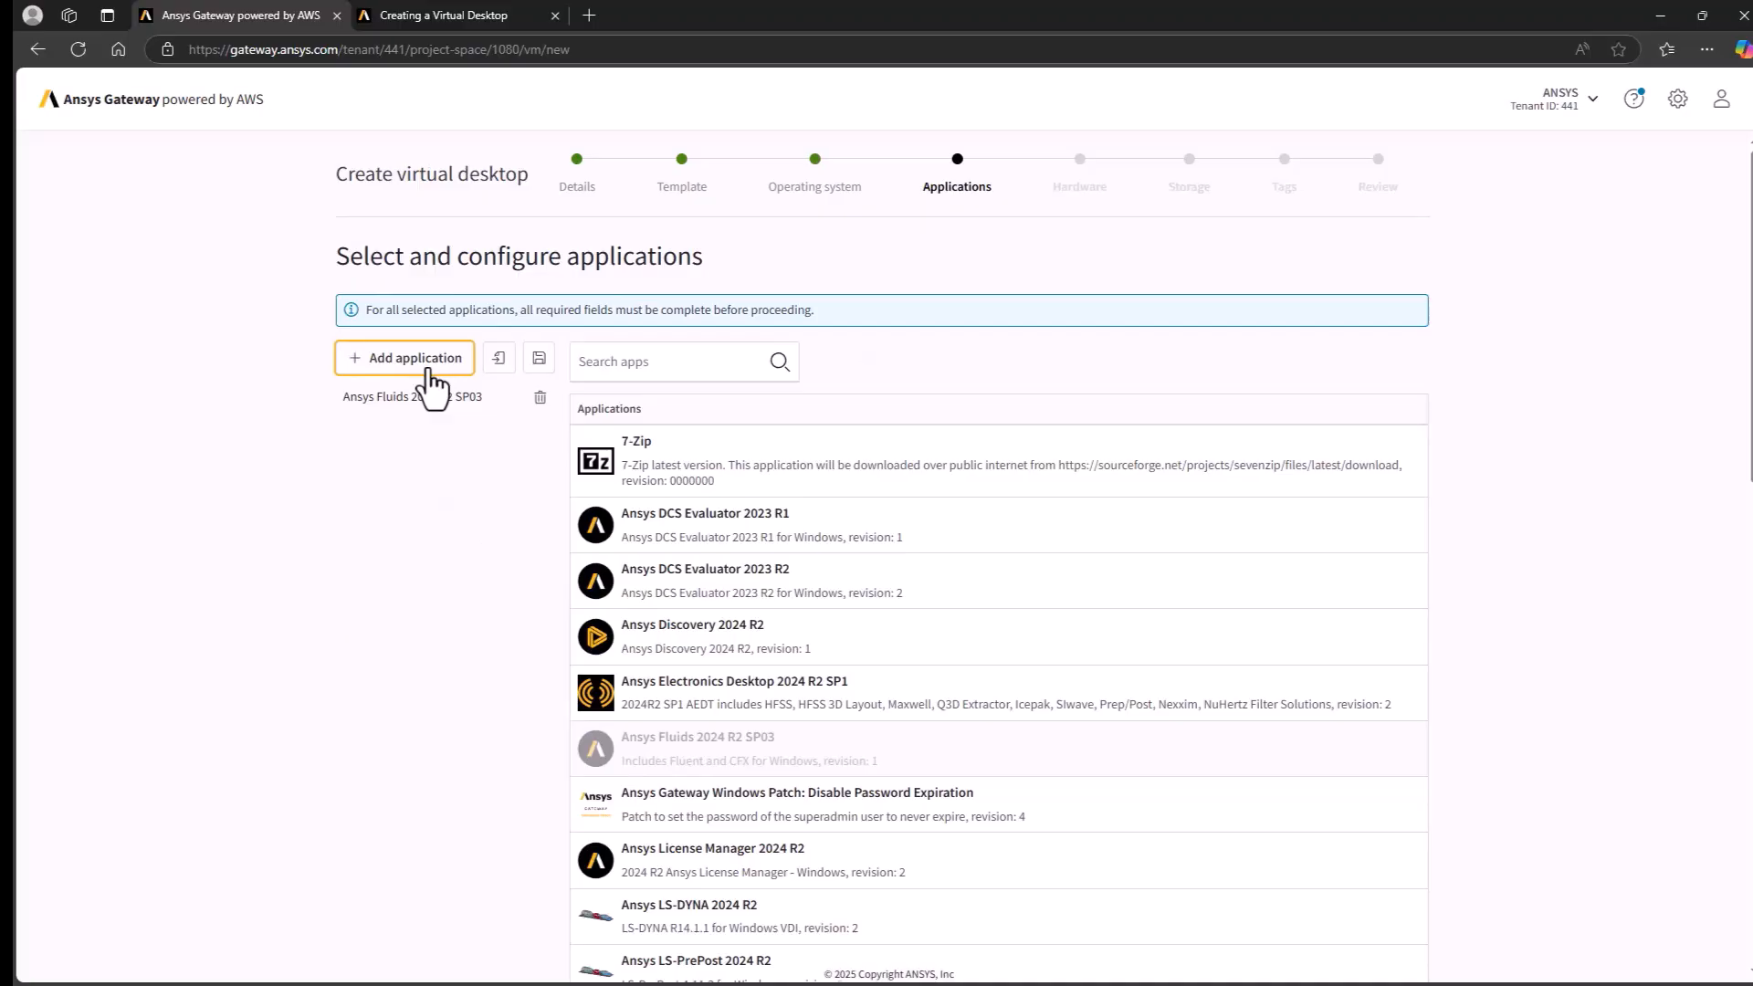
{"action": "scroll", "coordinate": [538, 590], "scroll_direction": "down", "scroll_amount": 3}
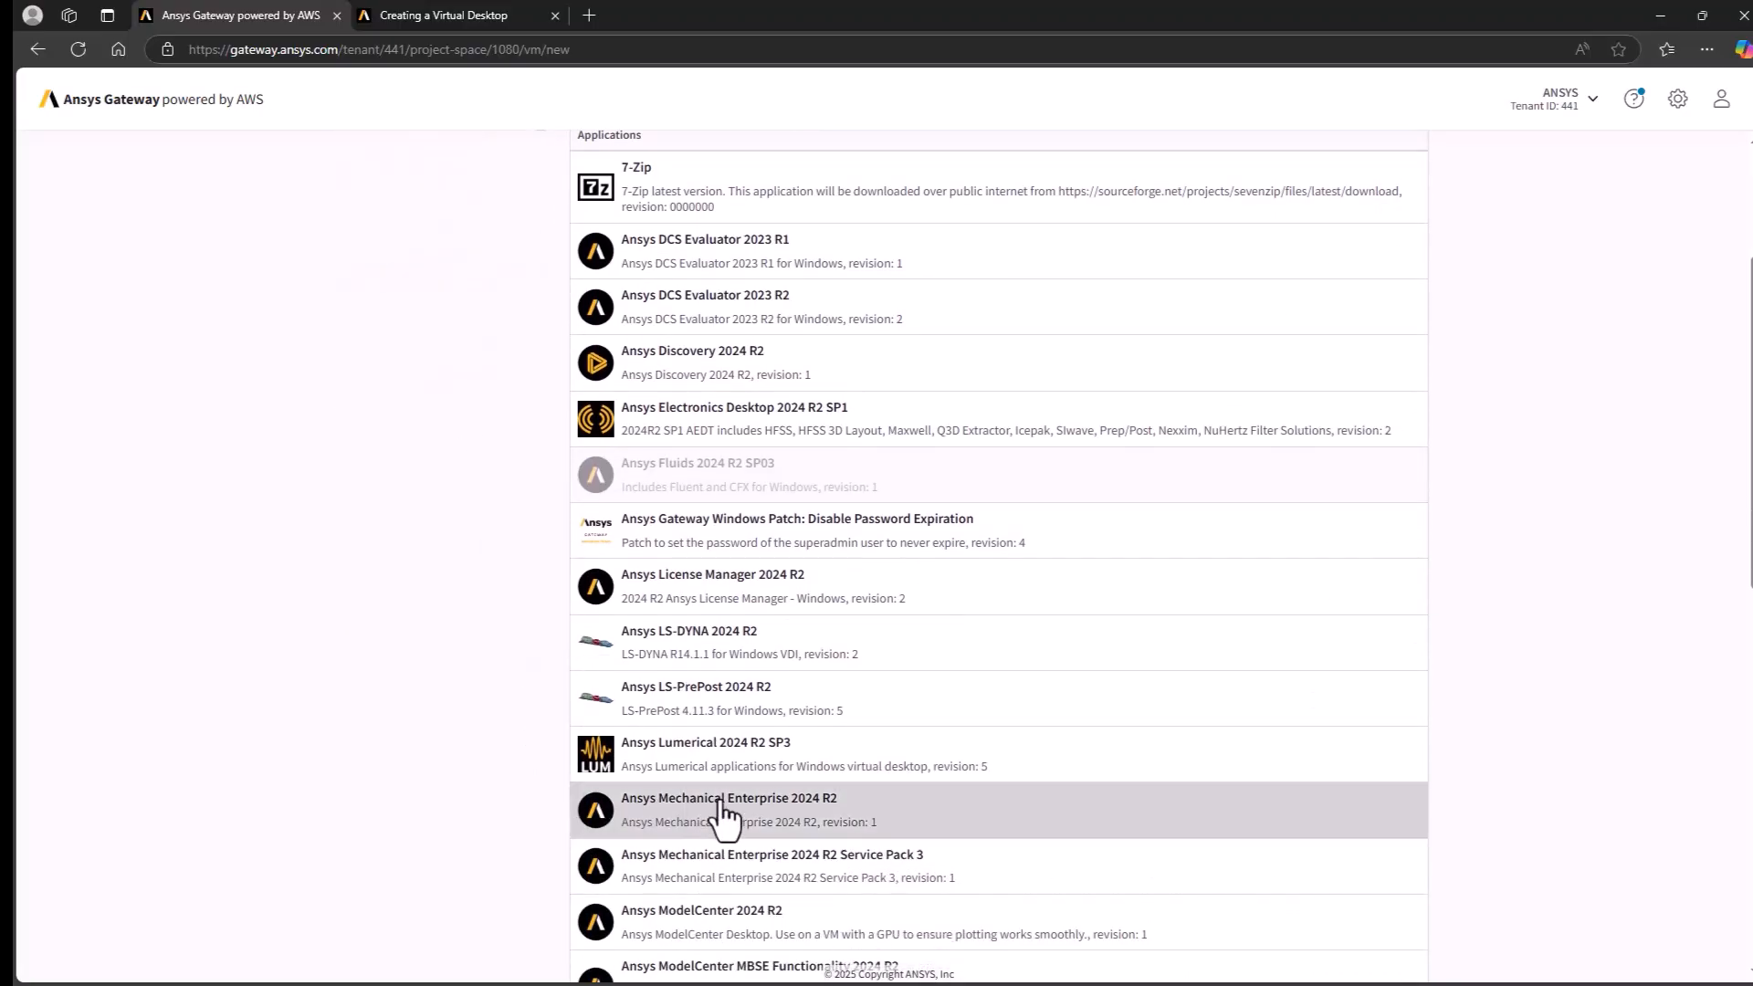
{"action": "left_click", "coordinate": [722, 815]}
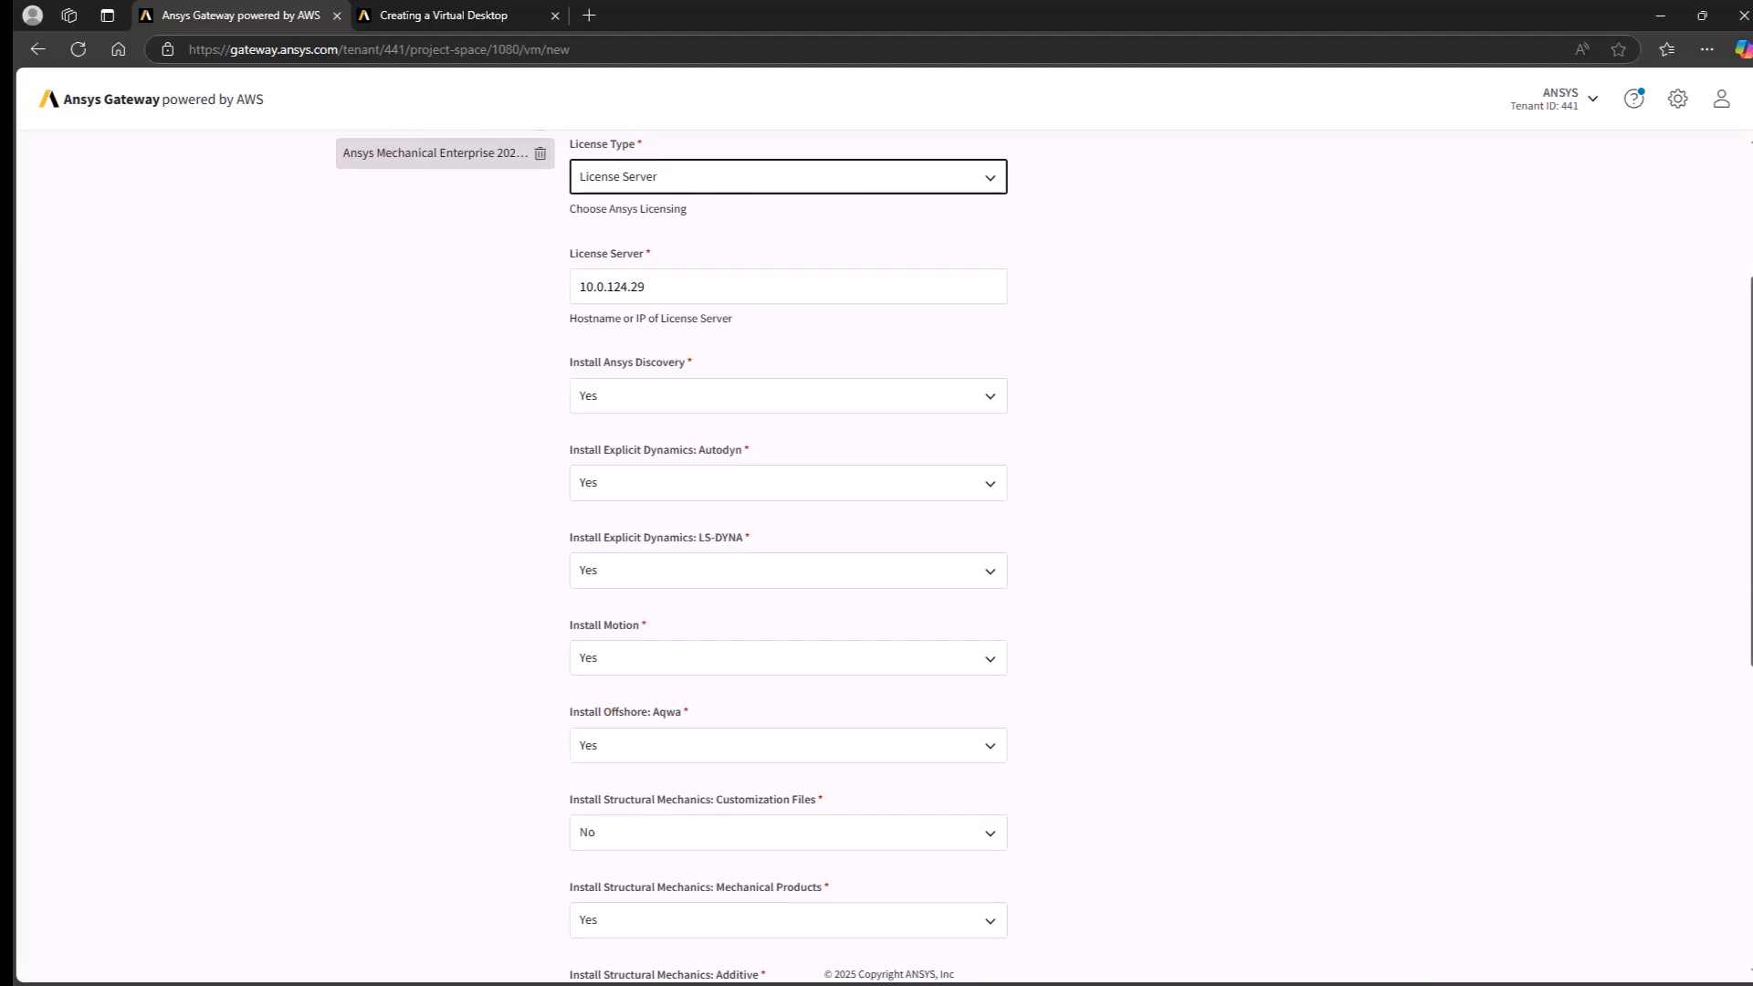
- Add 7-Zip and Mozilla Firefox to the applications and continue to the hardware configuration
{"action": "left_click_drag", "start_coordinate": [1746, 580], "coordinate": [1732, 425]}
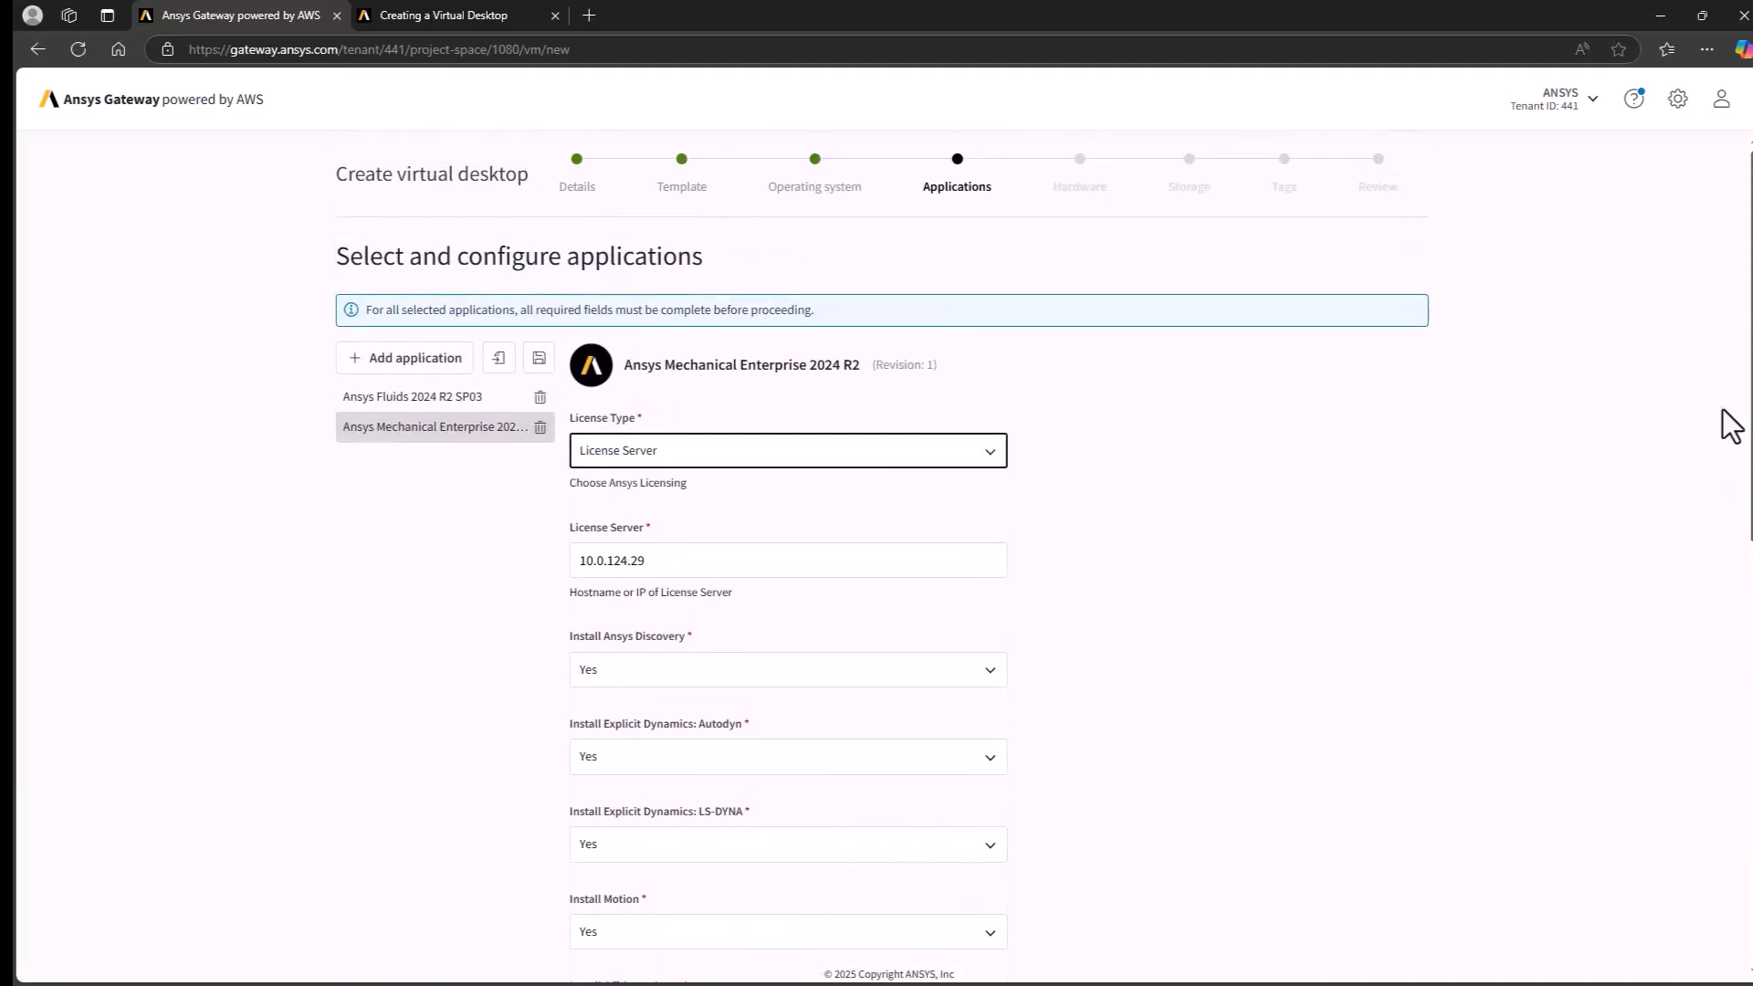
{"action": "left_click", "coordinate": [438, 382]}
{"action": "left_click", "coordinate": [639, 452]}
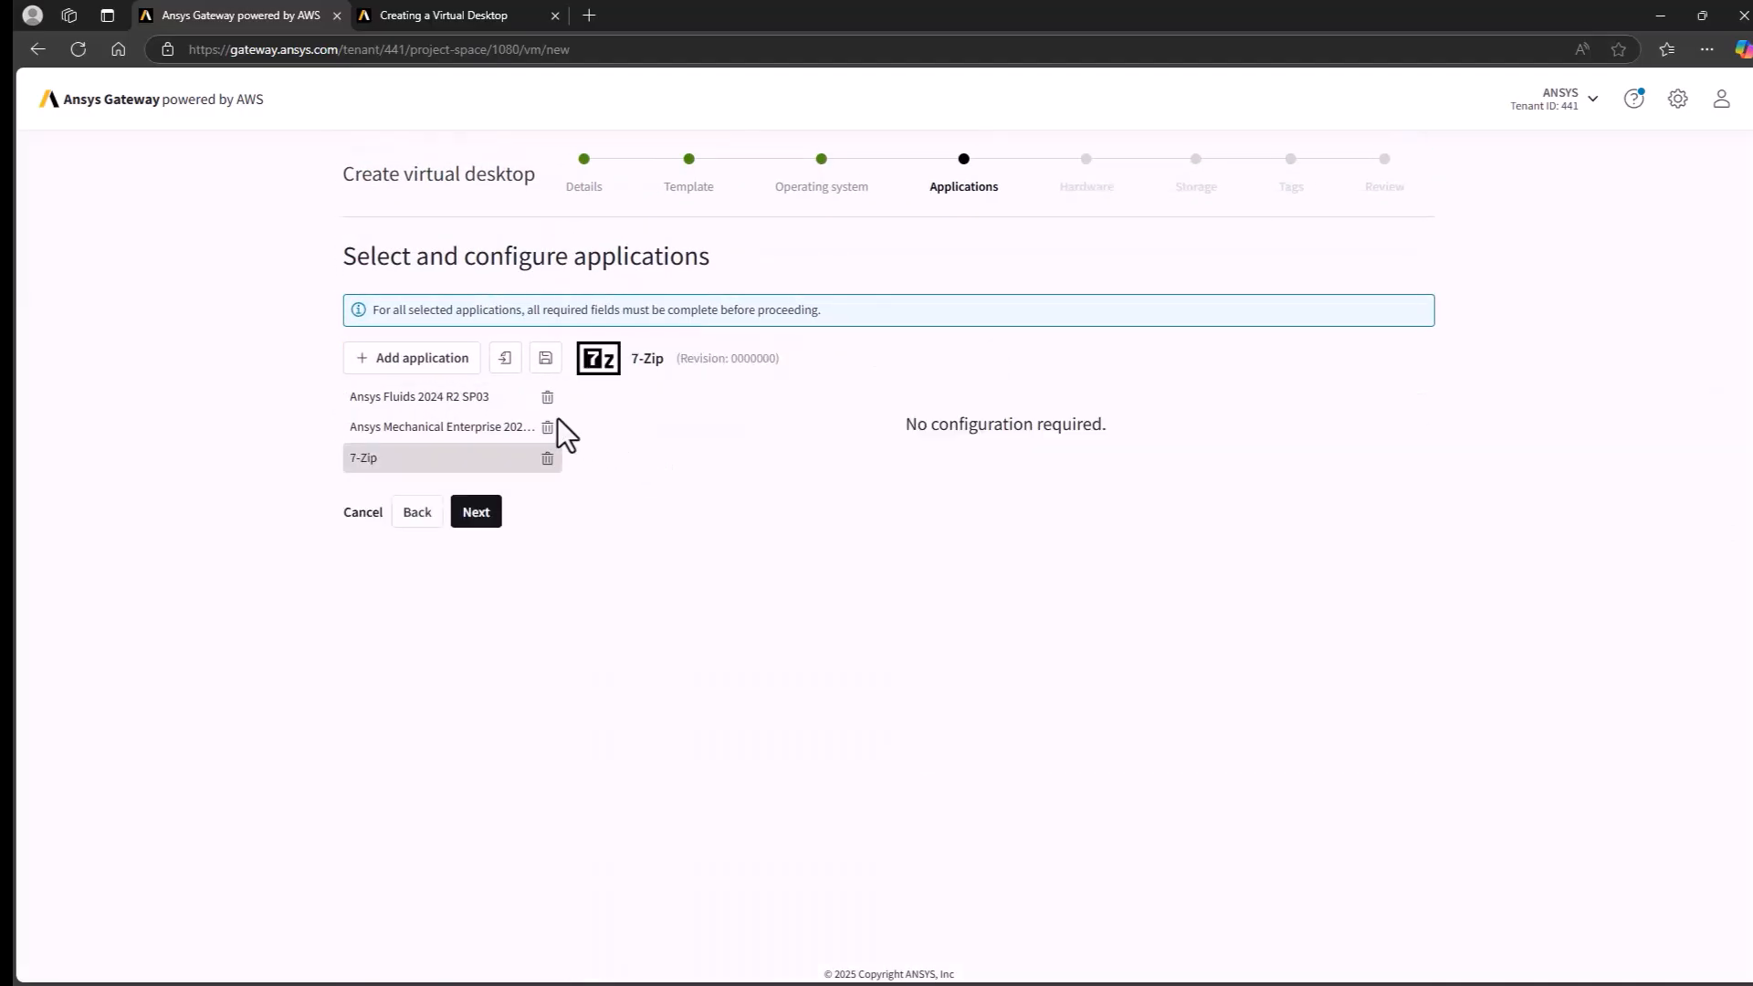
{"action": "left_click", "coordinate": [455, 366]}
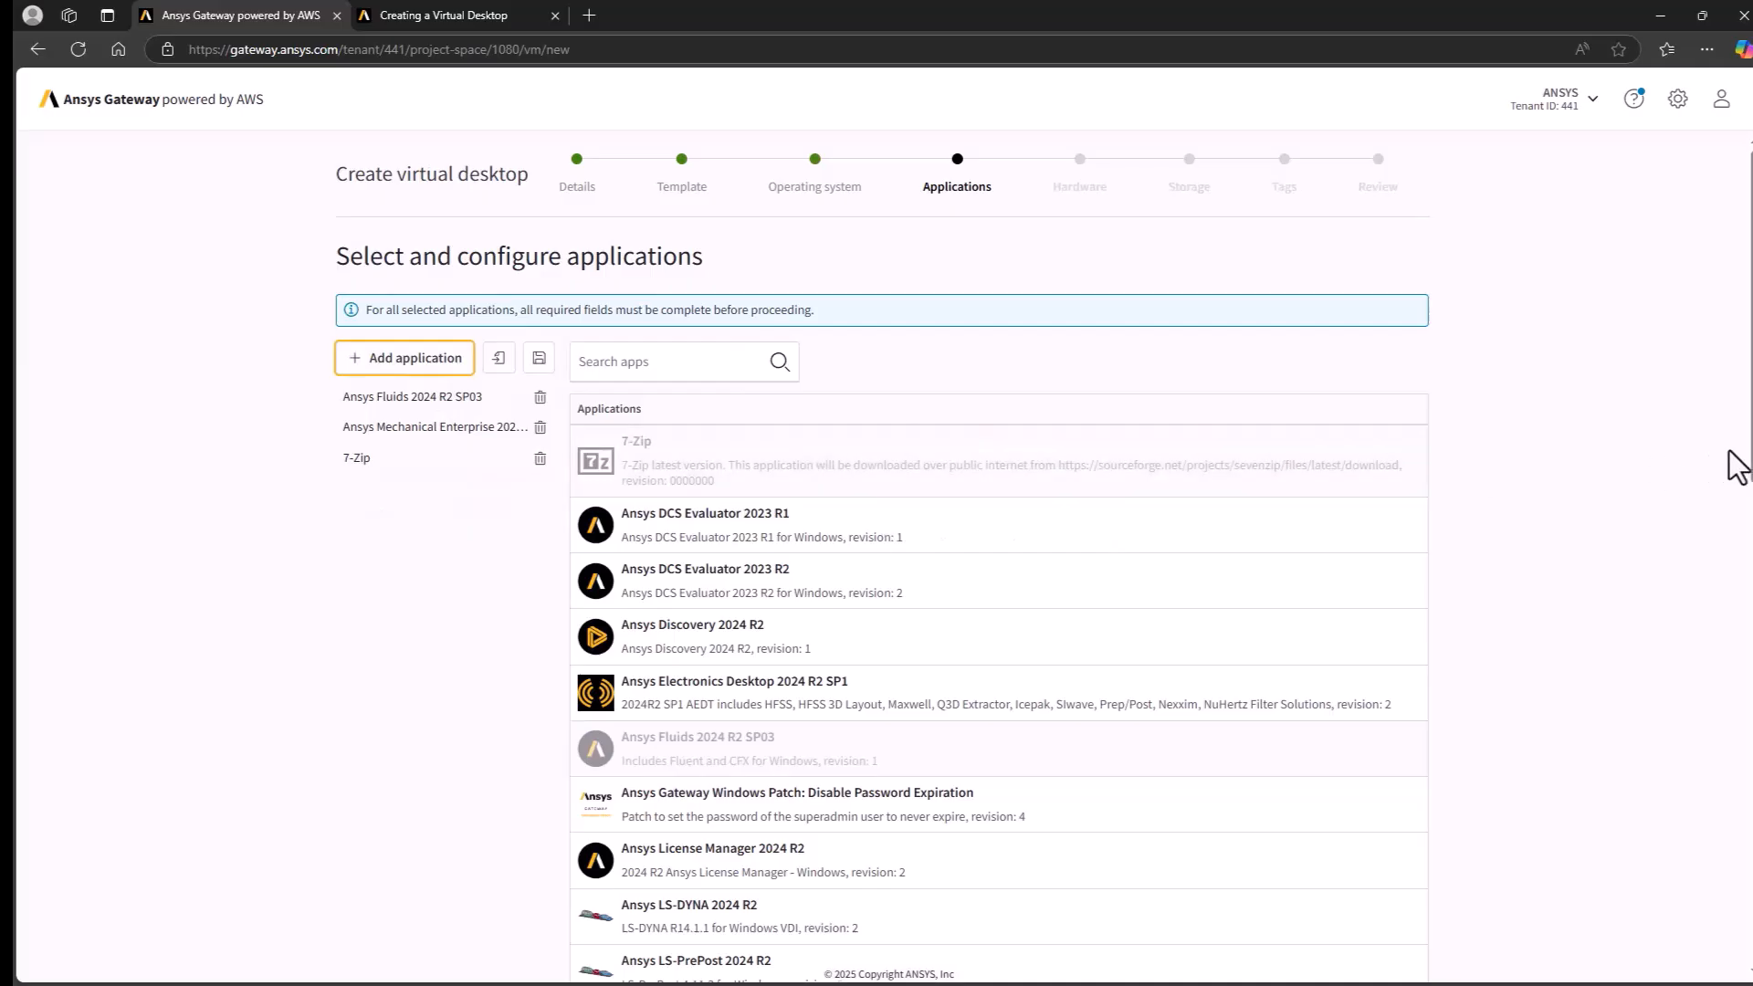
{"action": "scroll", "coordinate": [1739, 890], "scroll_direction": "down", "scroll_amount": 12}
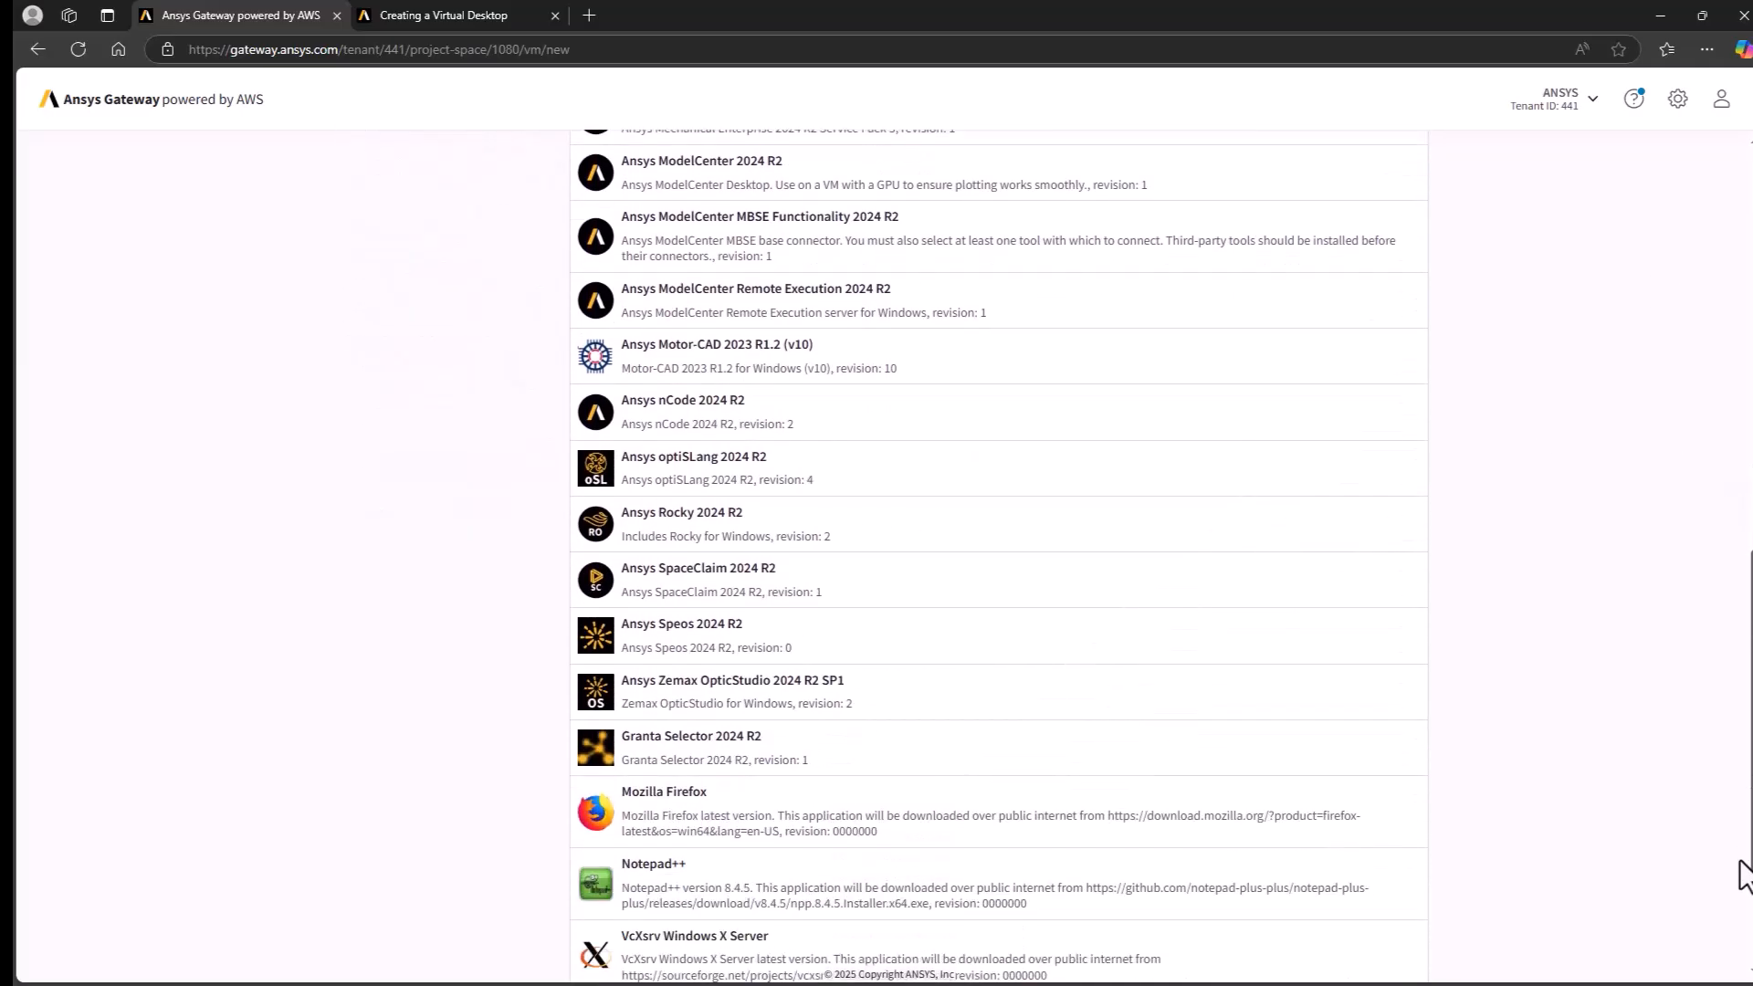
{"action": "left_click", "coordinate": [1242, 769]}
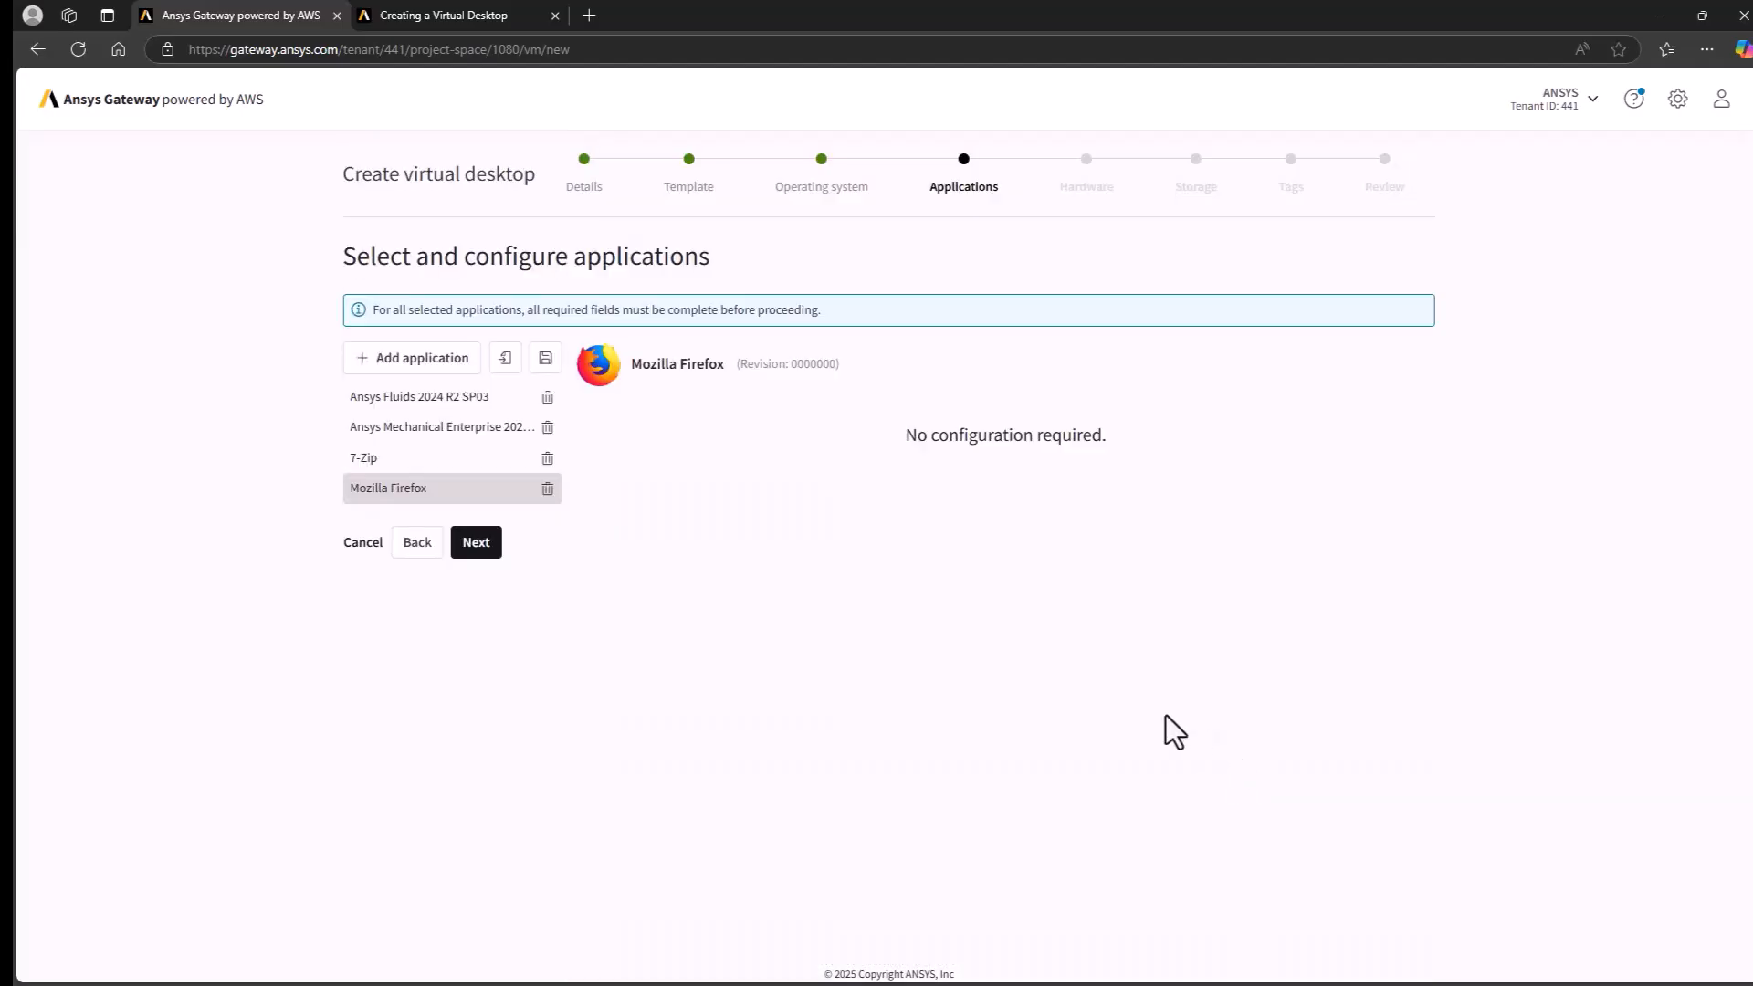
{"action": "left_click", "coordinate": [474, 543]}
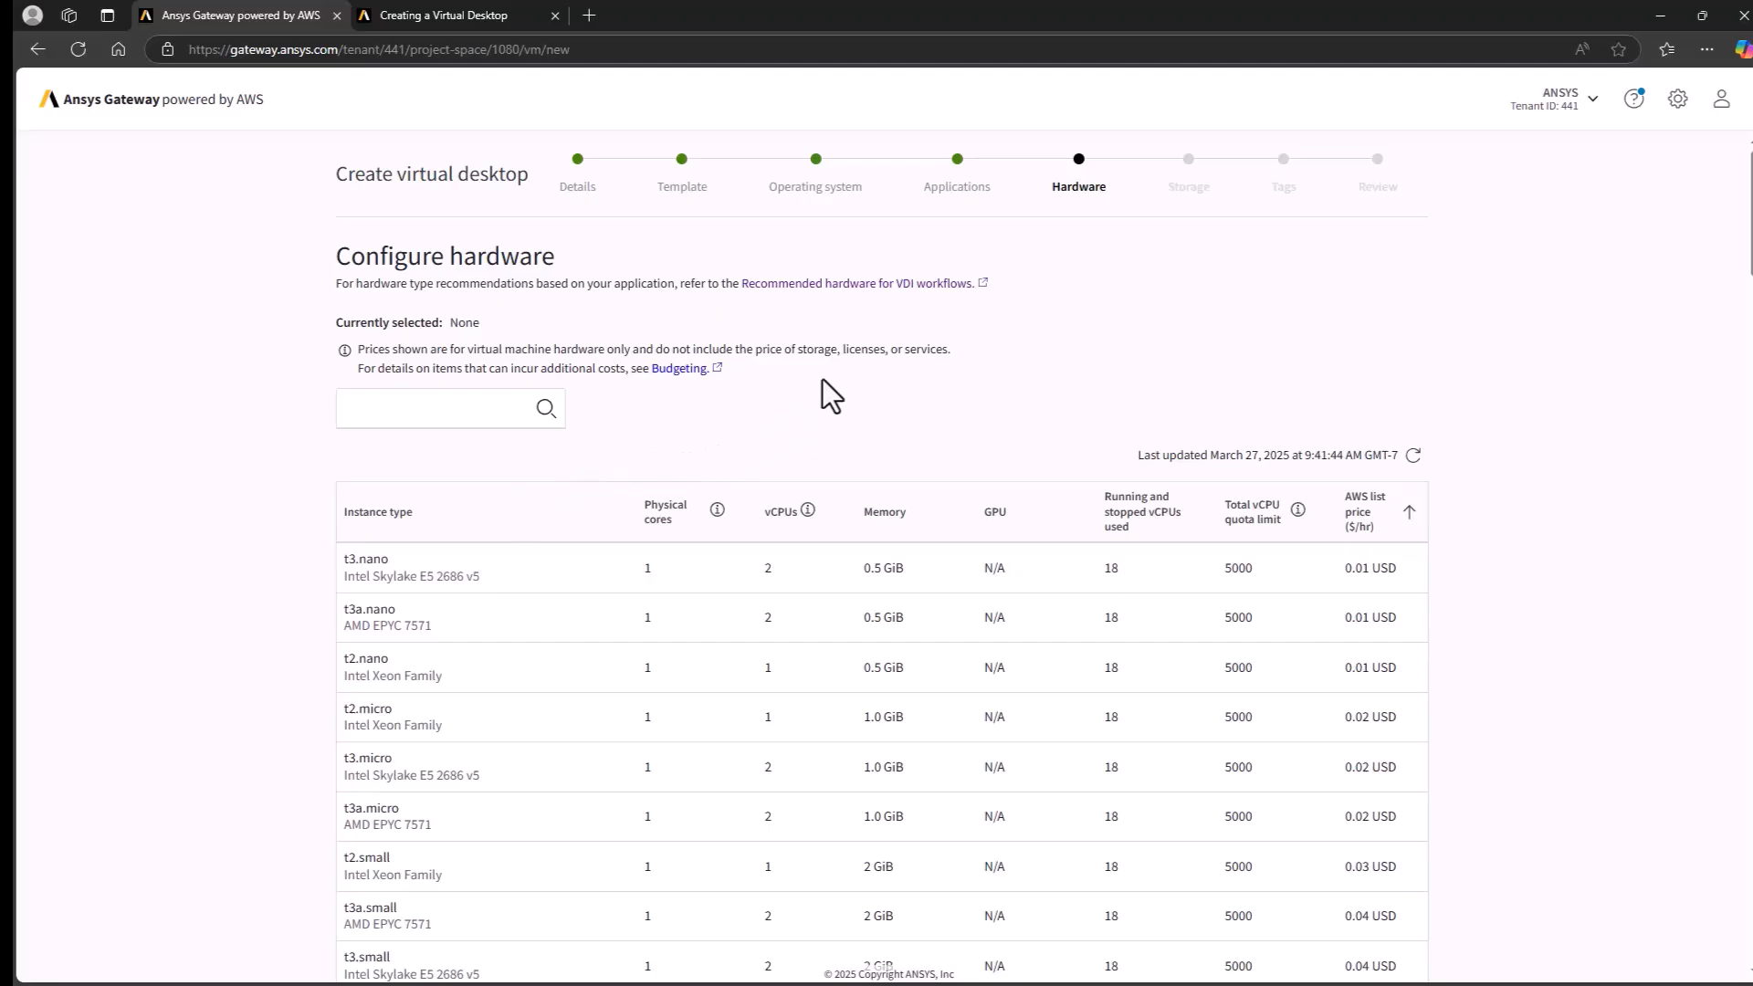
- Examine the recommended instance types for VDI workflows in the usage guide, especially for Fluids and Mechanical Enterprise
{"action": "left_click", "coordinate": [856, 285]}
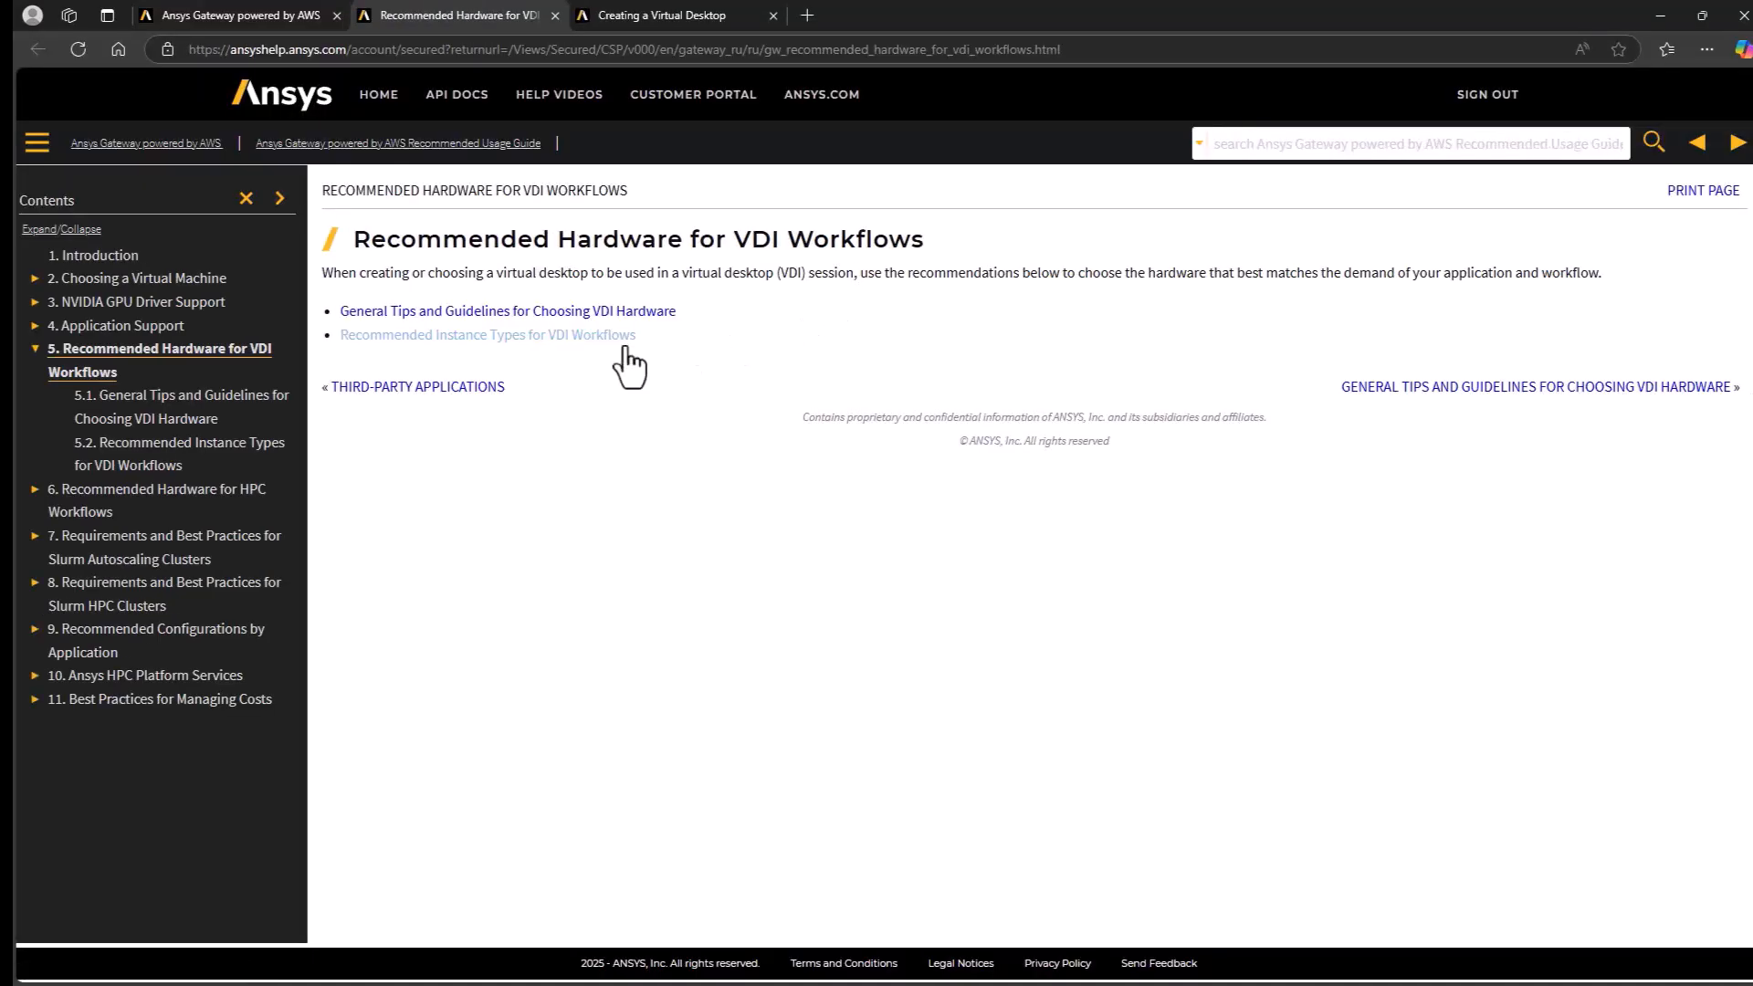
{"action": "left_click", "coordinate": [577, 340]}
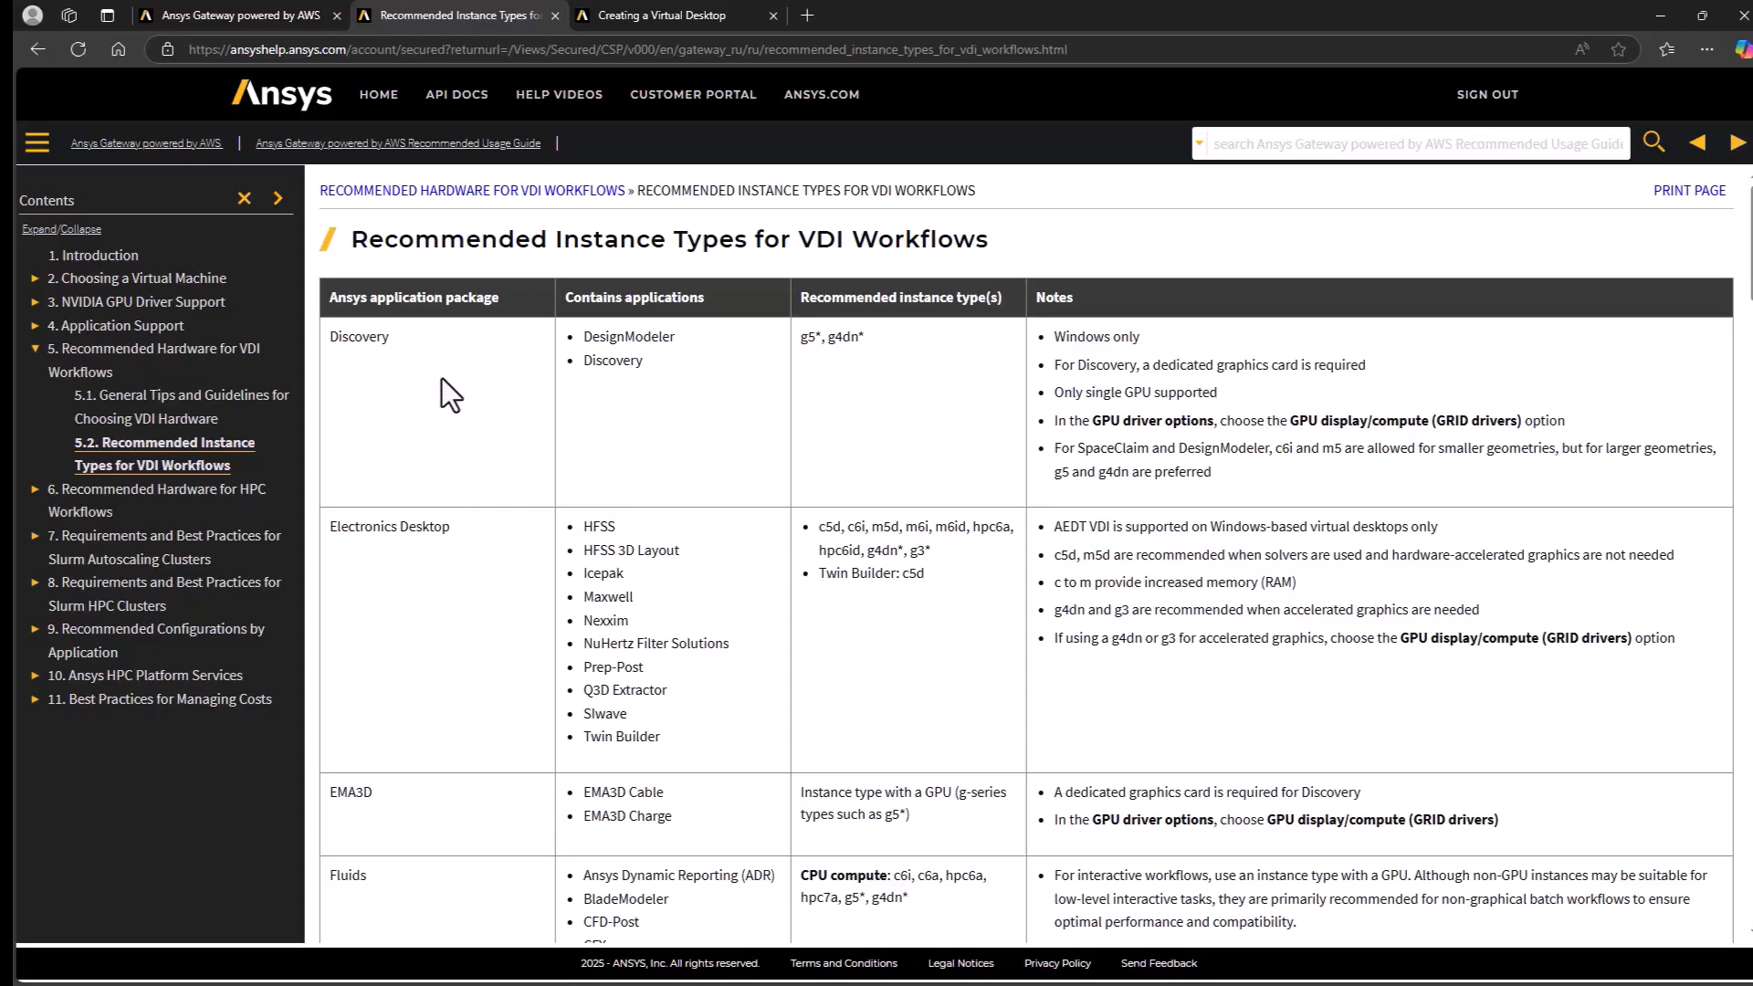
{"action": "scroll", "coordinate": [506, 555], "scroll_direction": "down", "scroll_amount": 7}
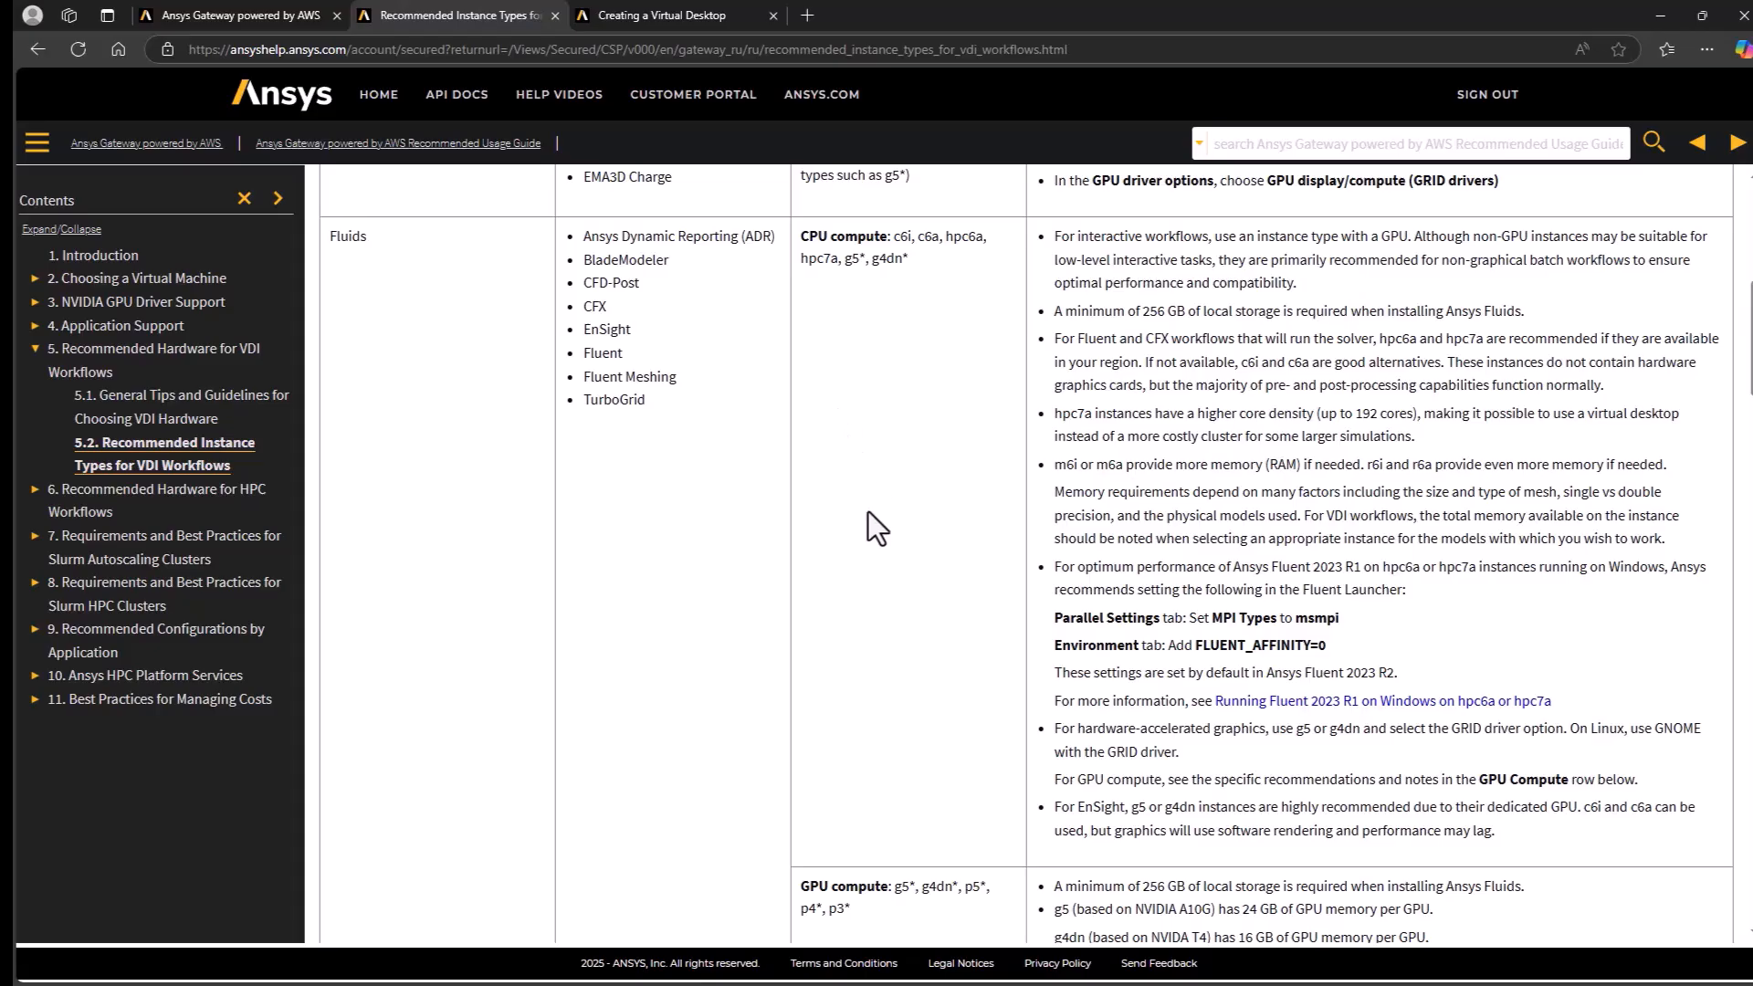
{"action": "scroll", "coordinate": [868, 512], "scroll_direction": "down", "scroll_amount": 12}
{"action": "scroll", "coordinate": [868, 512], "scroll_direction": "down", "scroll_amount": 4}
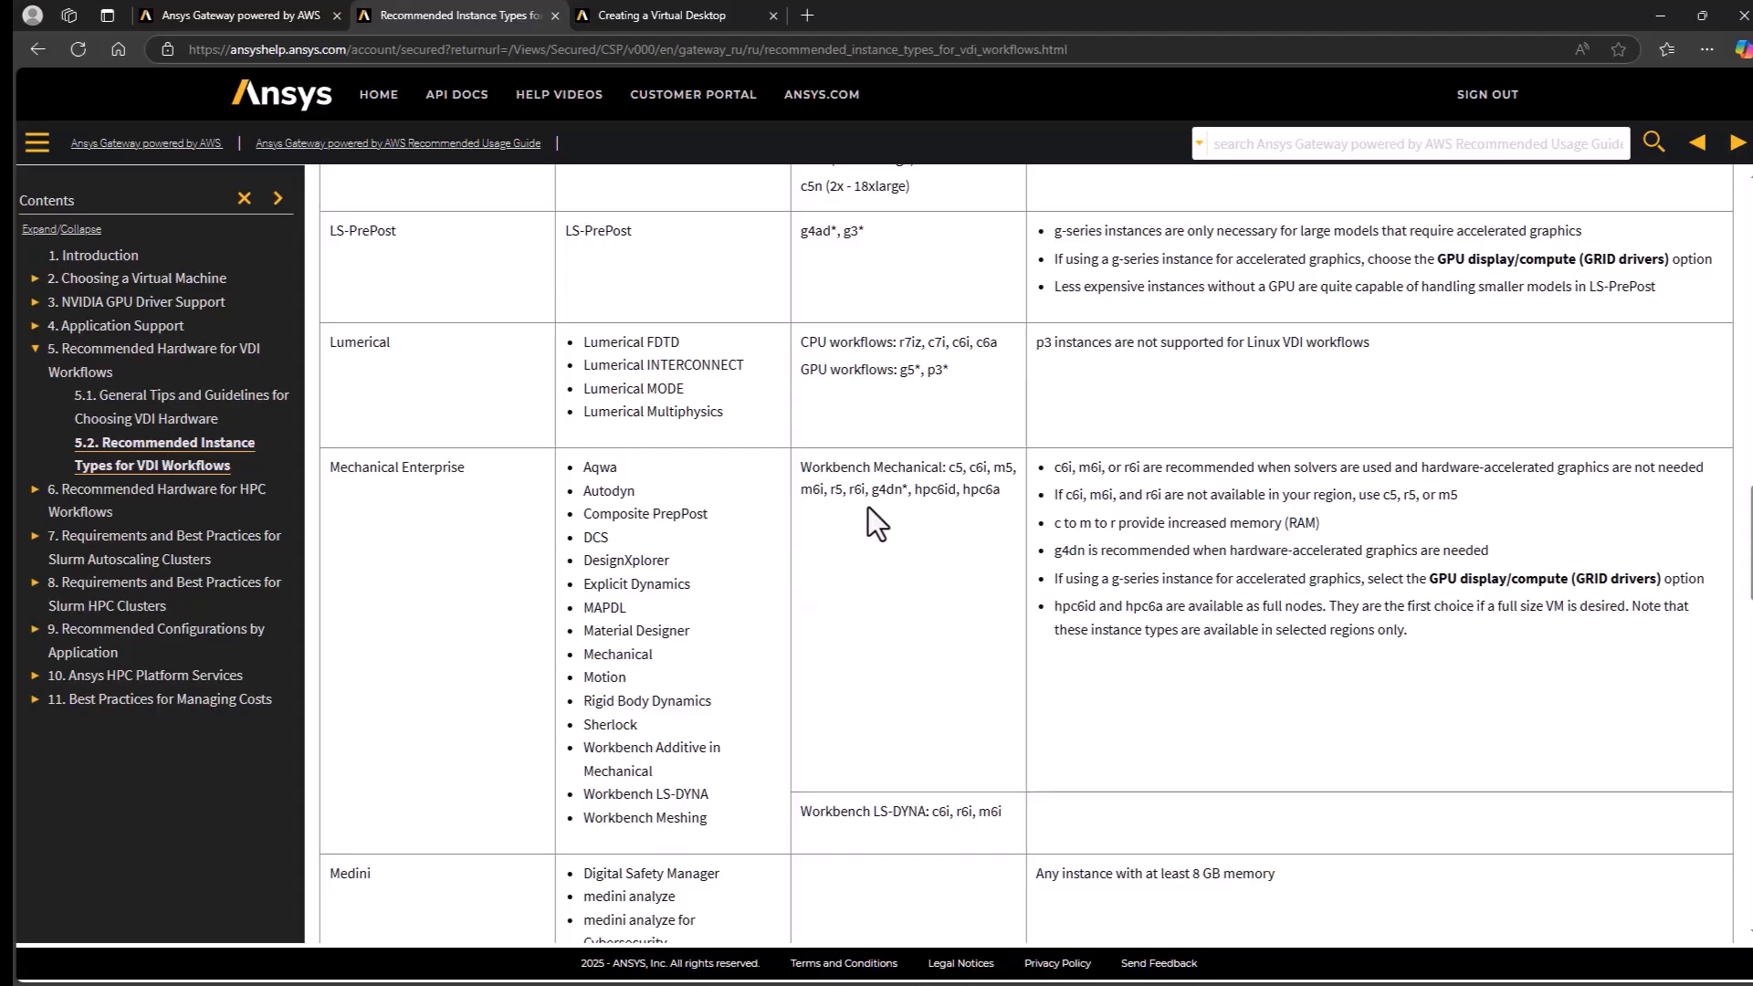
{"action": "left_click_drag", "start_coordinate": [872, 490], "coordinate": [900, 493]}
{"action": "left_click", "coordinate": [900, 528]}
- Back in the wizard, filter the hardware by g4dn, select g4dn.2xlarge with the GPU display/compute (GRID drivers) option, and continue to storage
{"action": "left_click", "coordinate": [268, 17]}
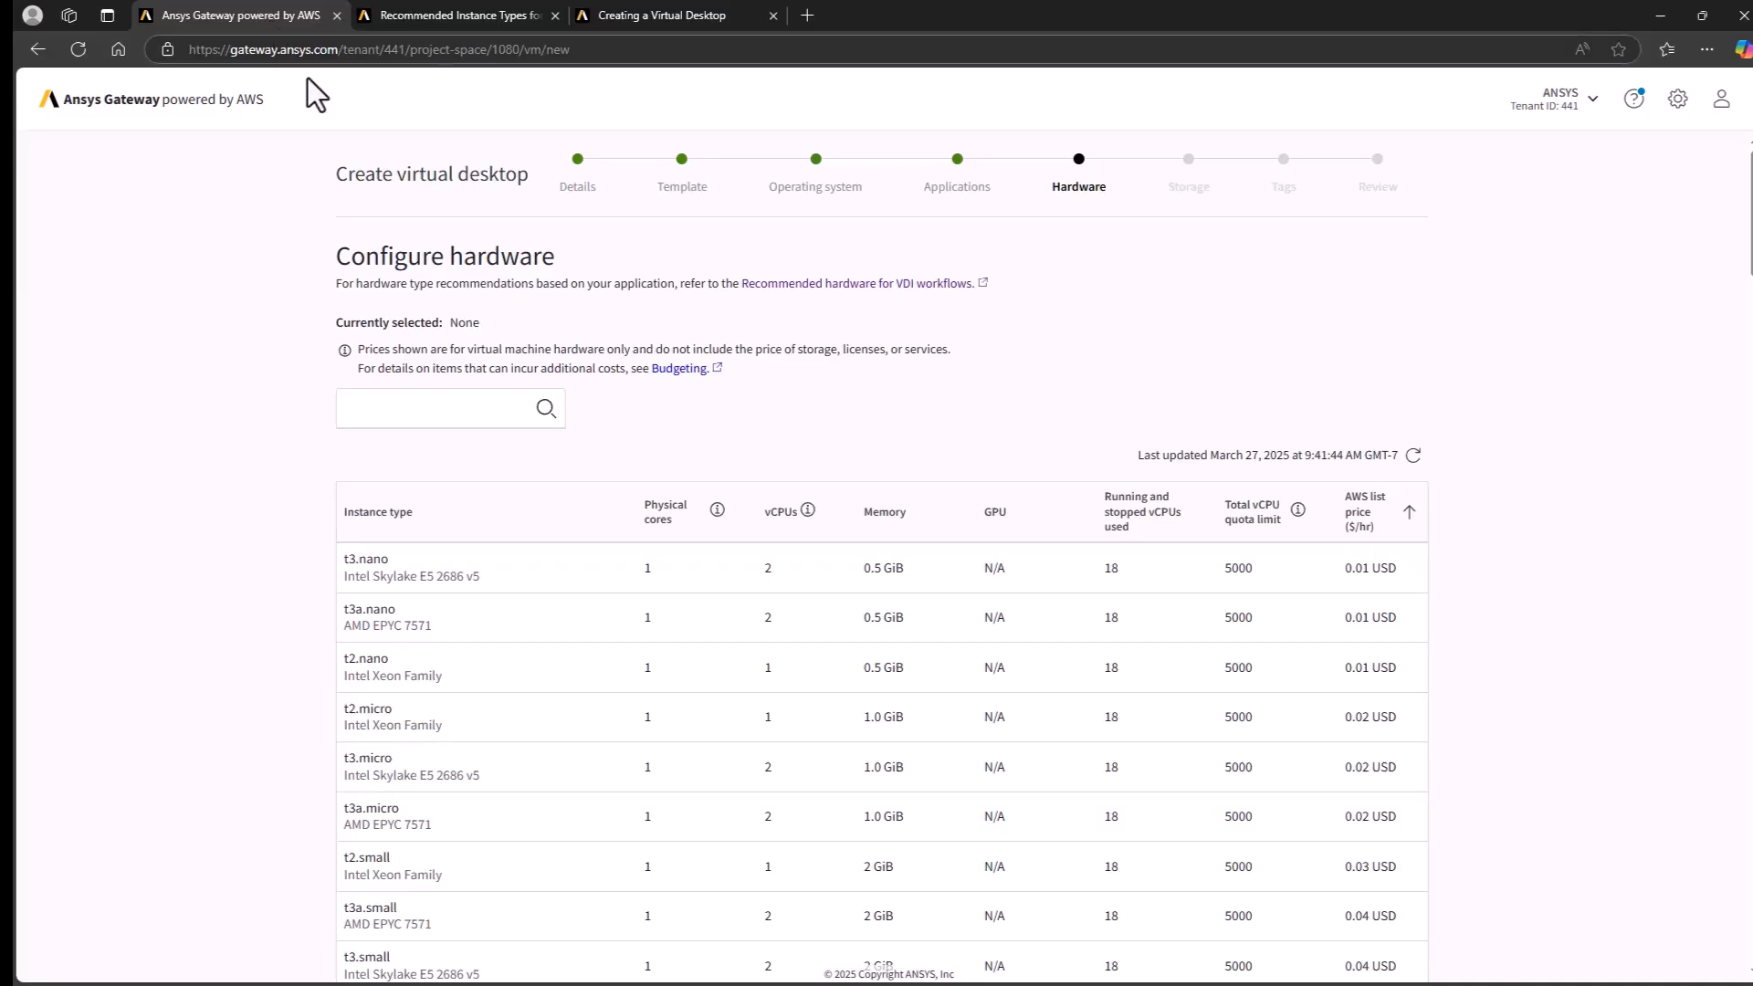
{"action": "left_click", "coordinate": [446, 409]}
{"action": "type", "text": "g4dn"}
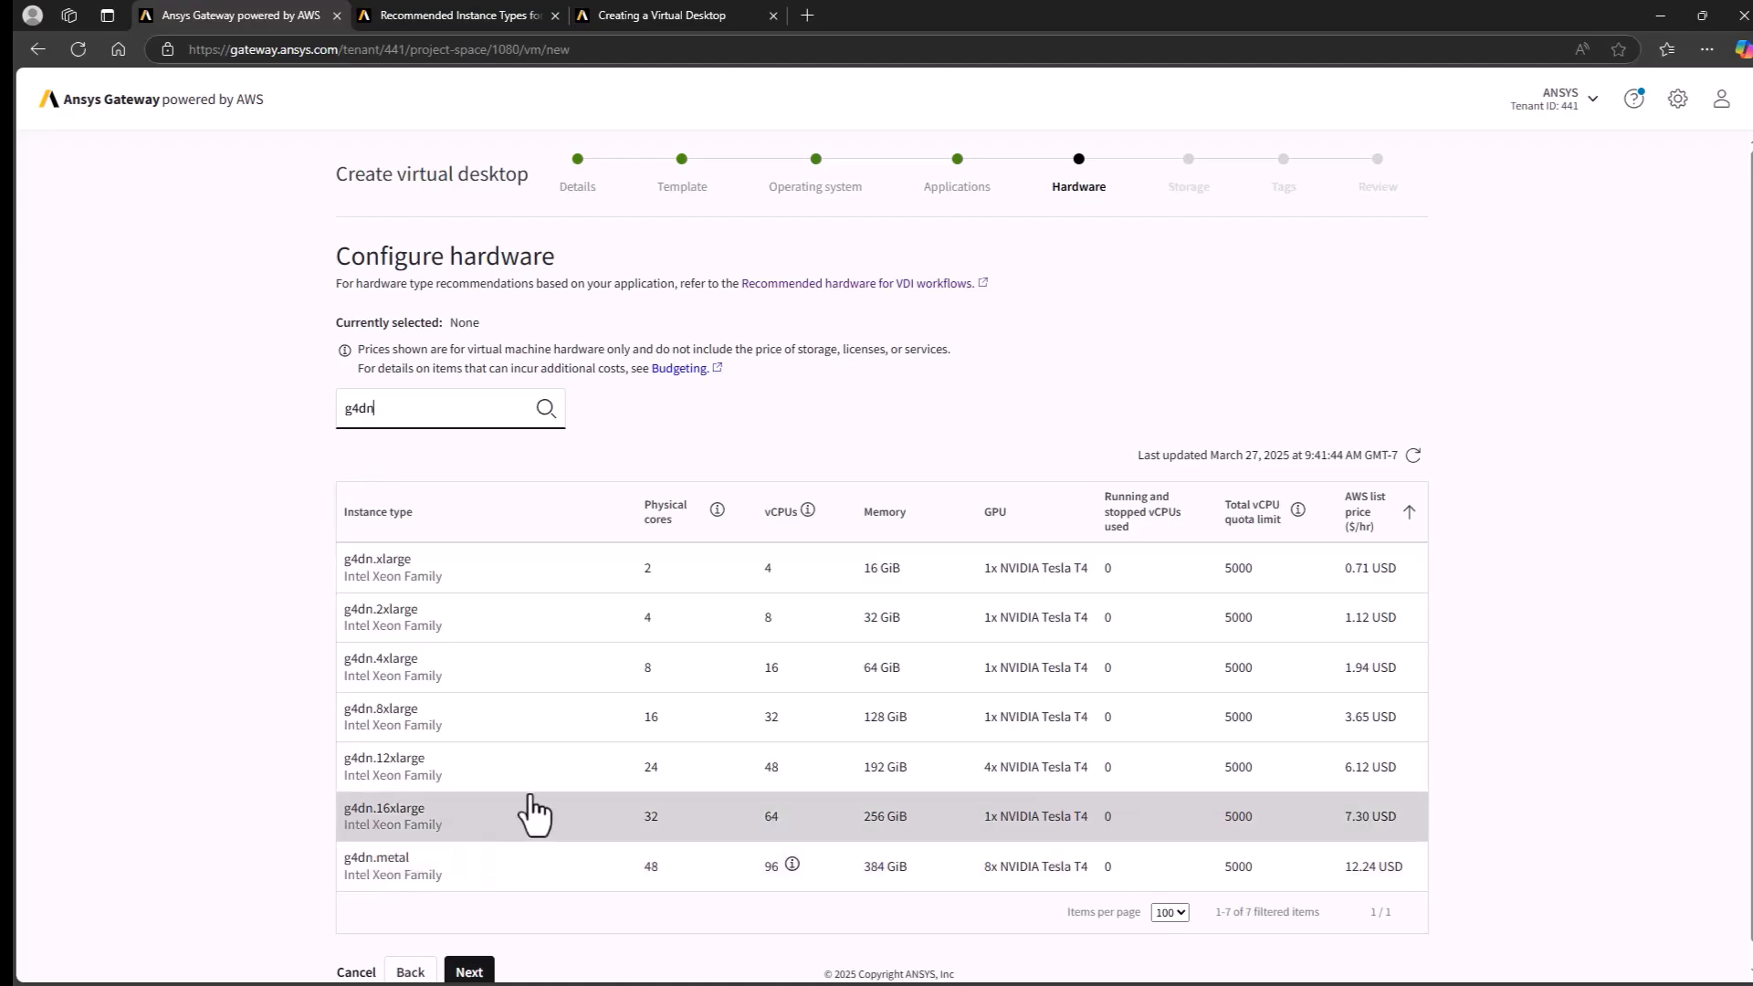
{"action": "left_click", "coordinate": [568, 647]}
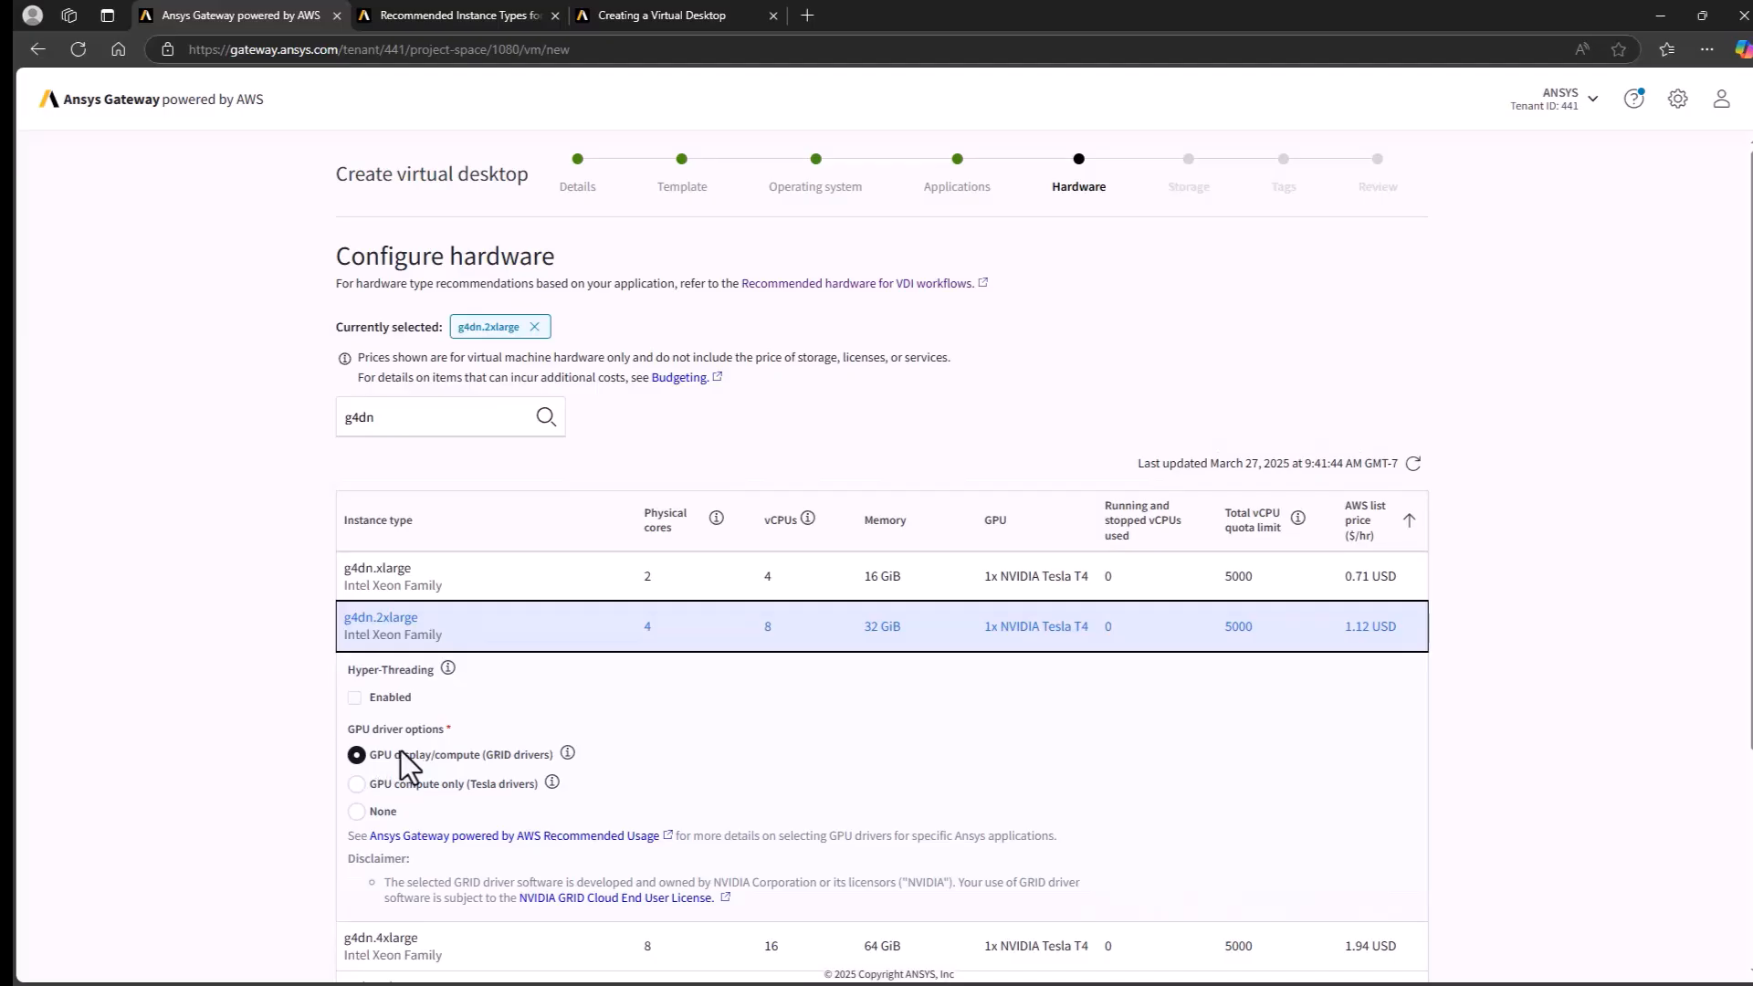
{"action": "mouse_move", "coordinate": [567, 753]}
{"action": "scroll", "coordinate": [637, 752], "scroll_direction": "down", "scroll_amount": 3}
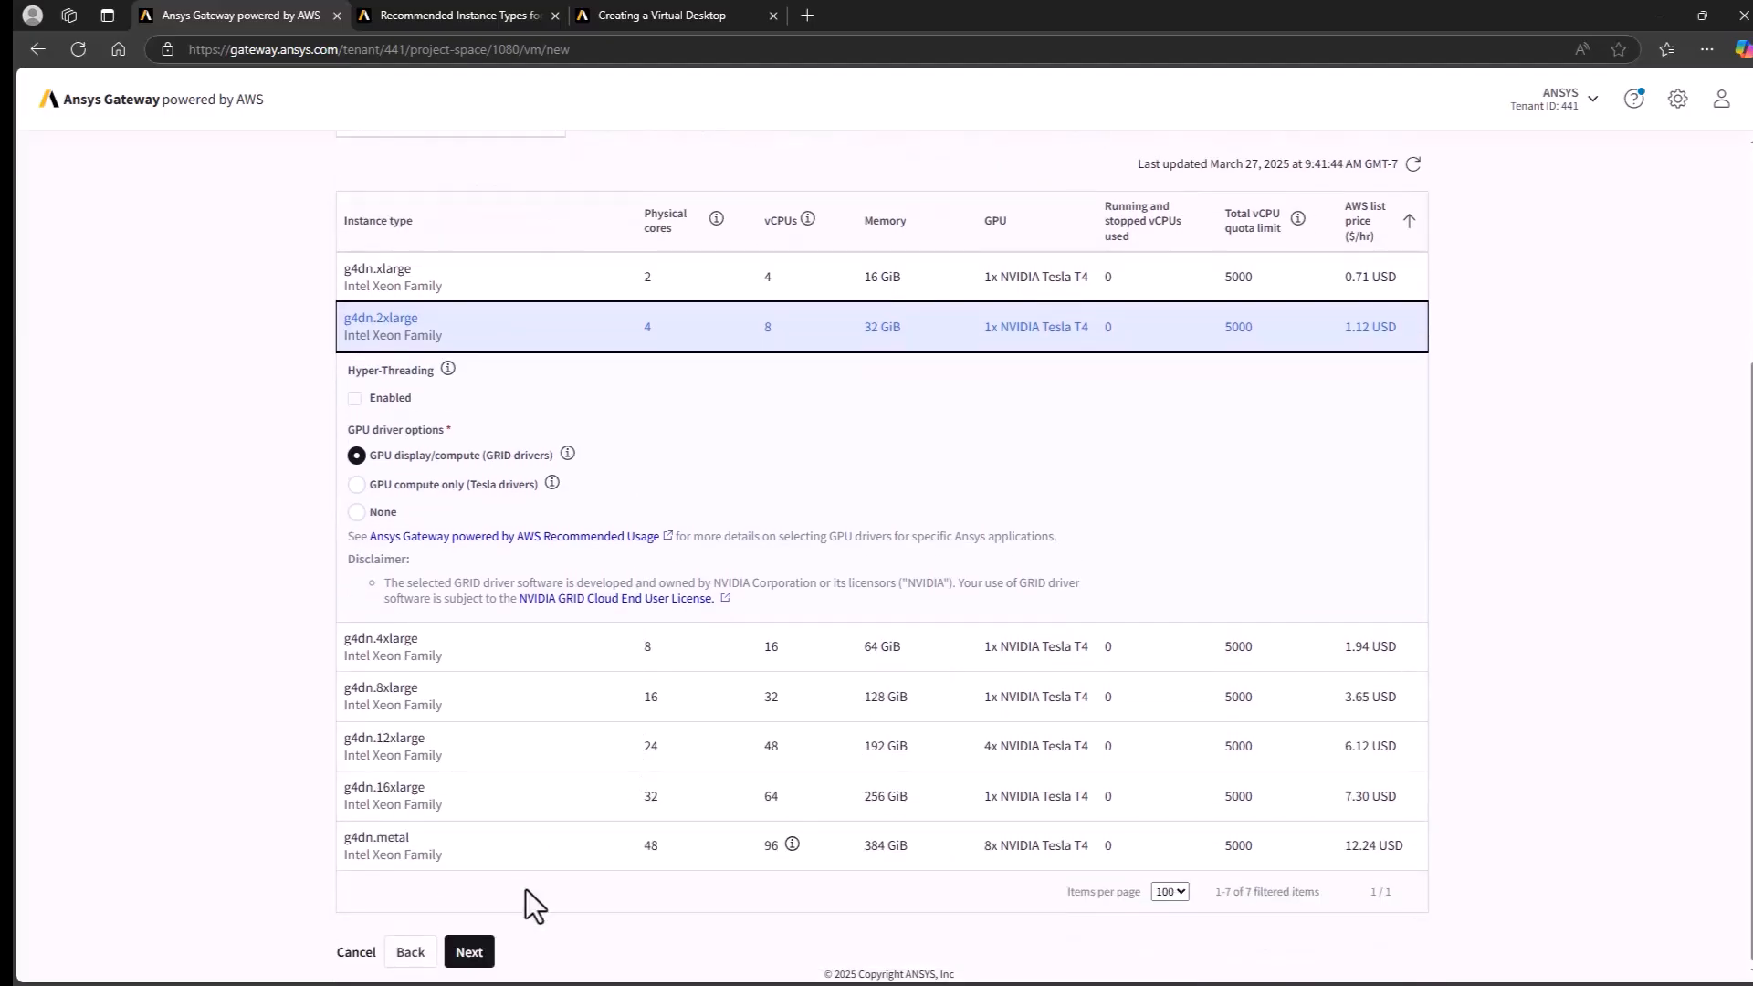
{"action": "left_click", "coordinate": [489, 952]}
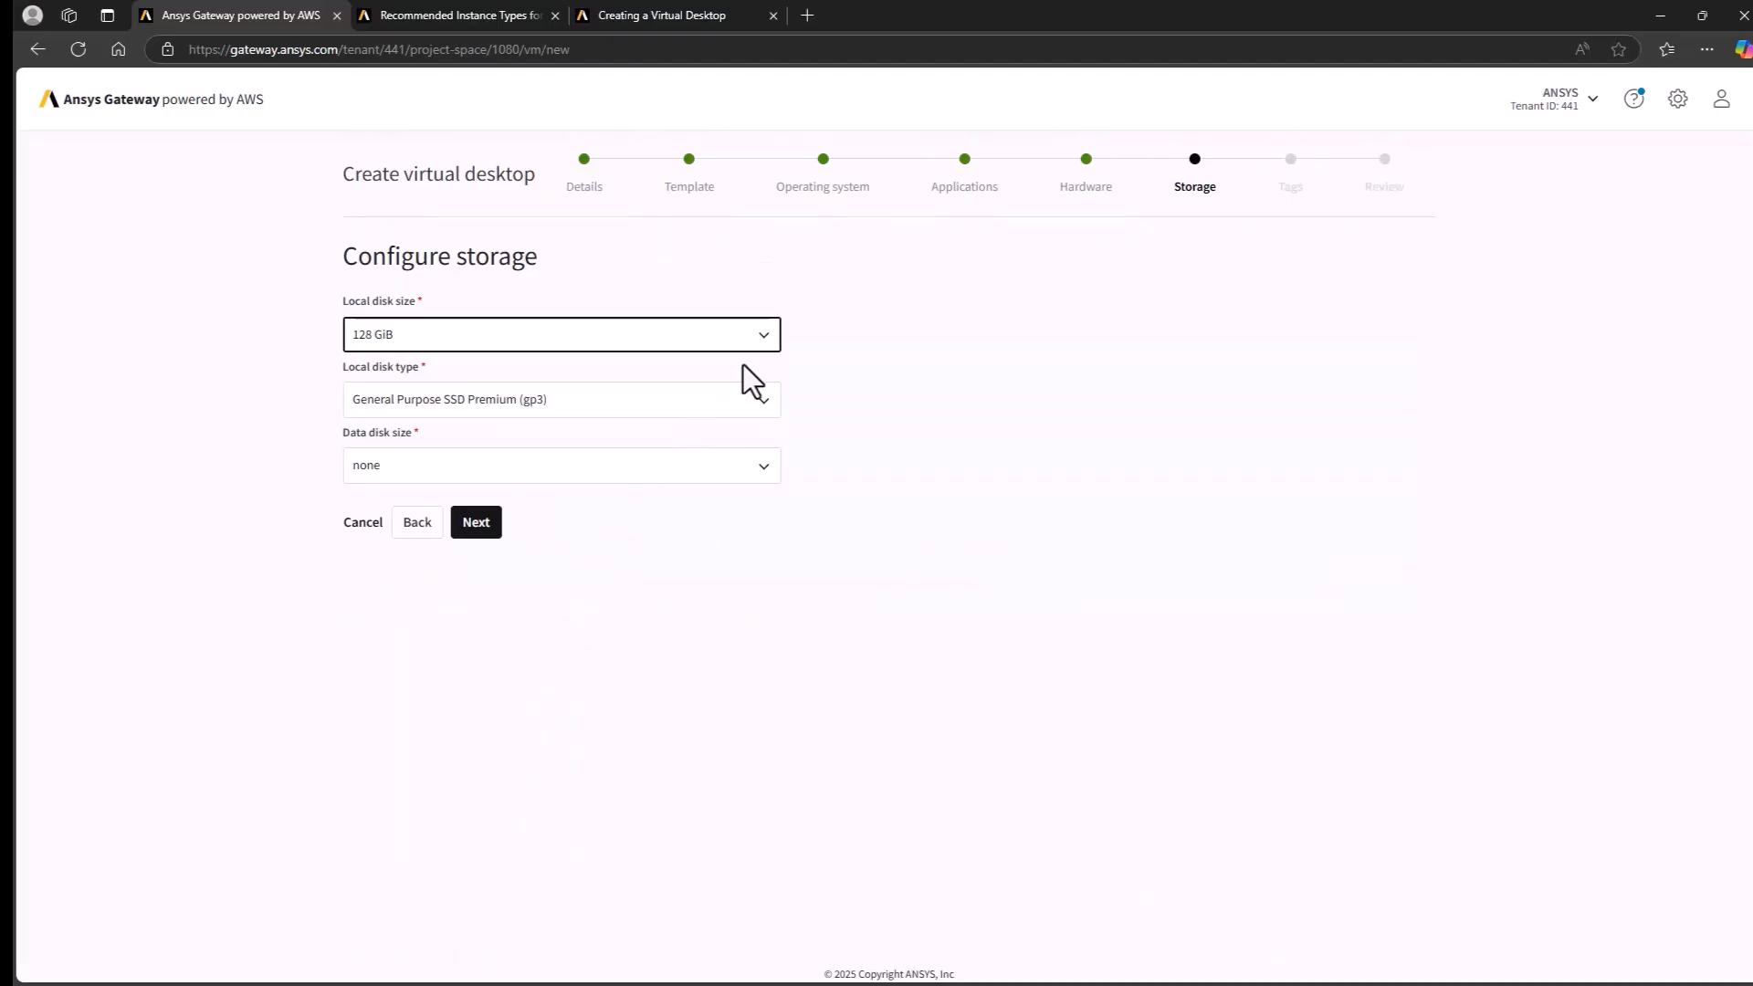
- Review the disk size options, keep a 128 GiB General Purpose SSD Premium (gp3) local disk with no data disk, and continue to tags
{"action": "left_click", "coordinate": [759, 339]}
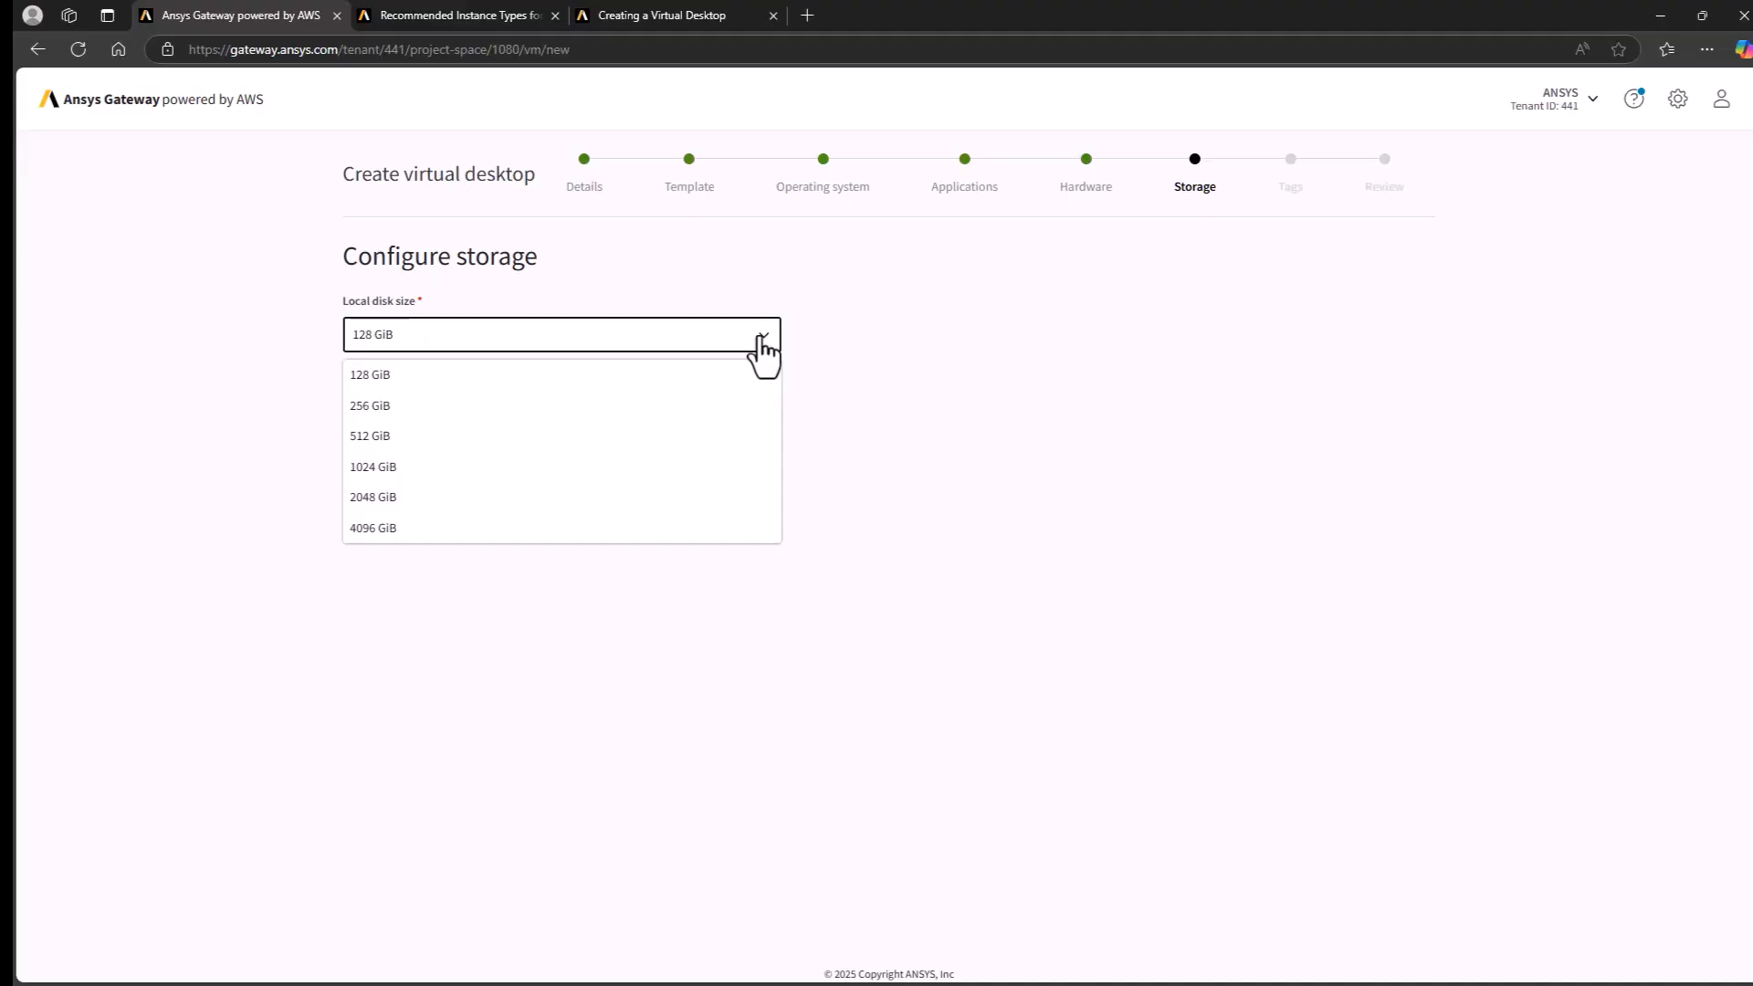
{"action": "left_click", "coordinate": [820, 334]}
{"action": "left_click", "coordinate": [763, 465]}
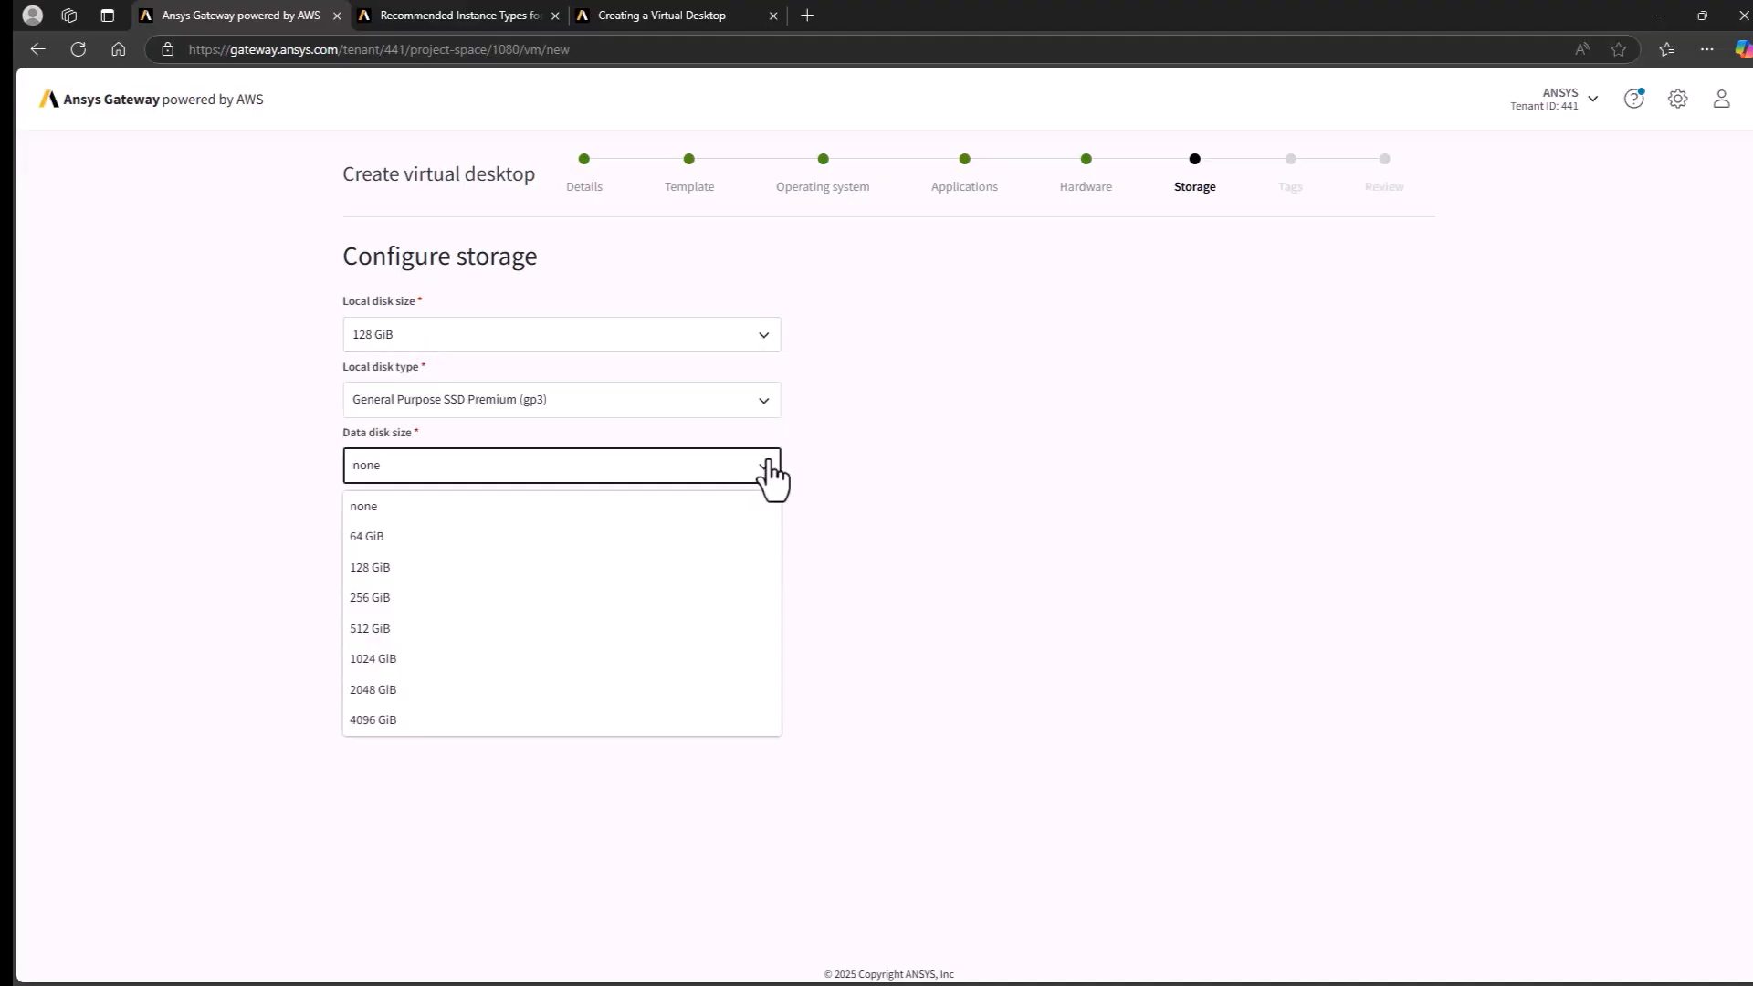
{"action": "left_click", "coordinate": [846, 457]}
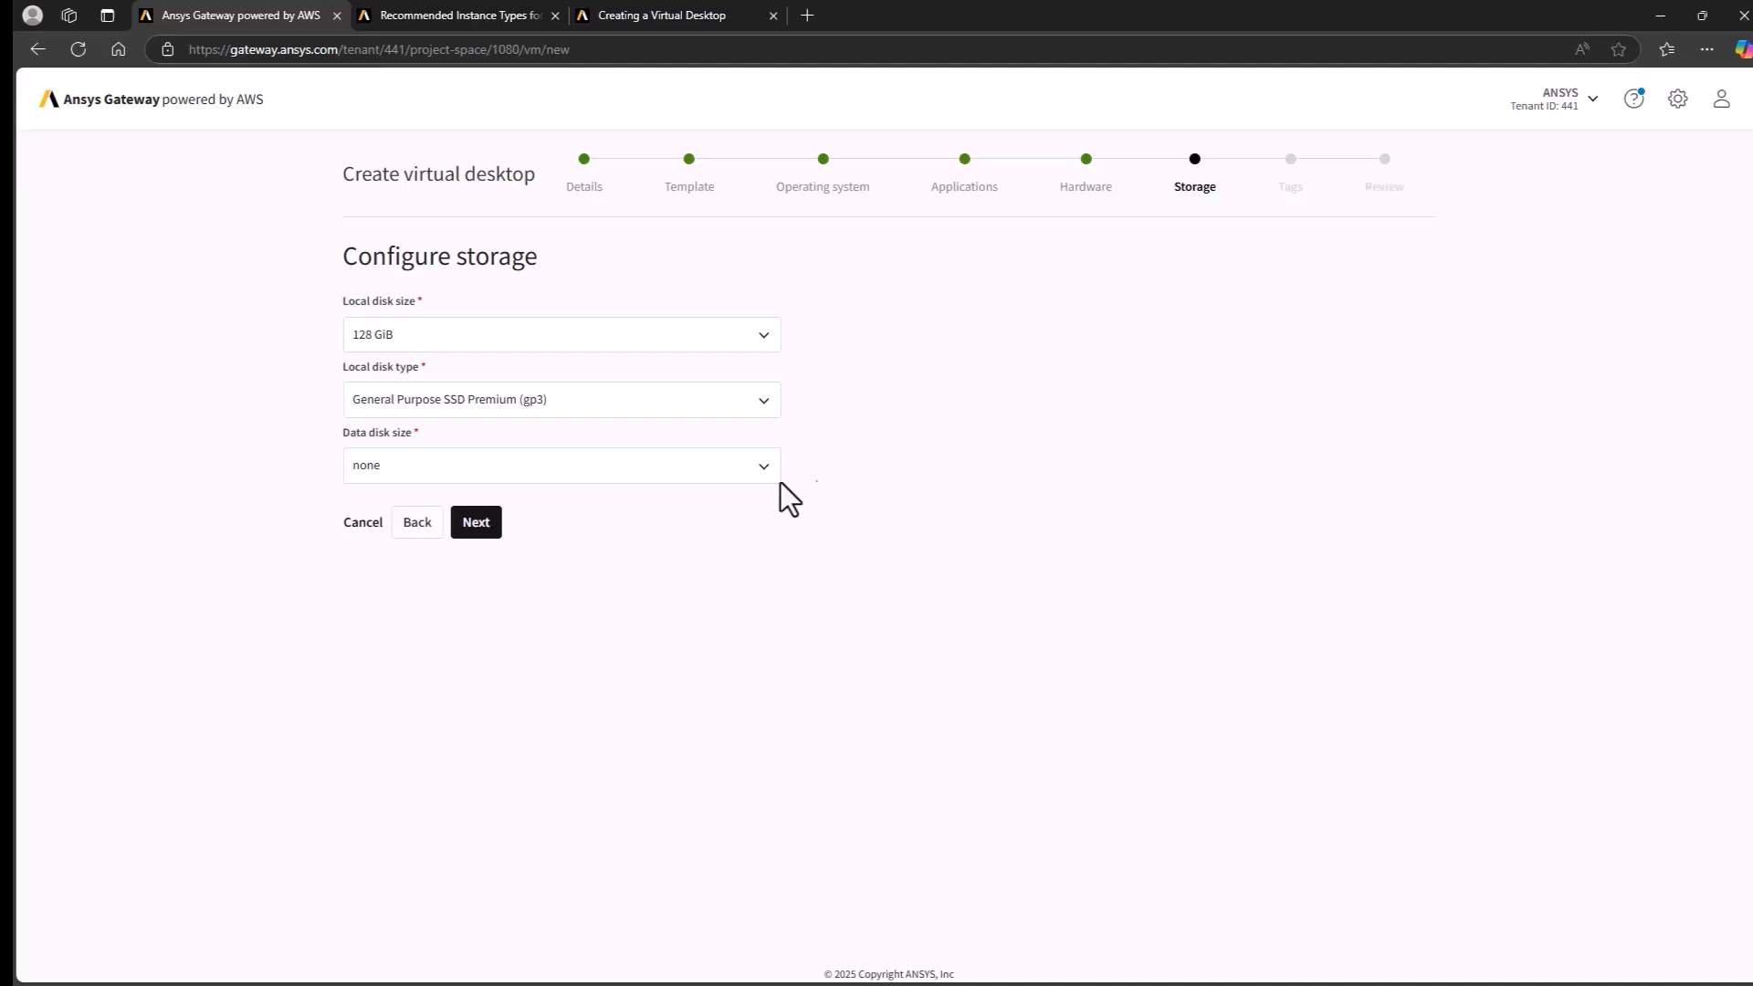
{"action": "left_click", "coordinate": [473, 526]}
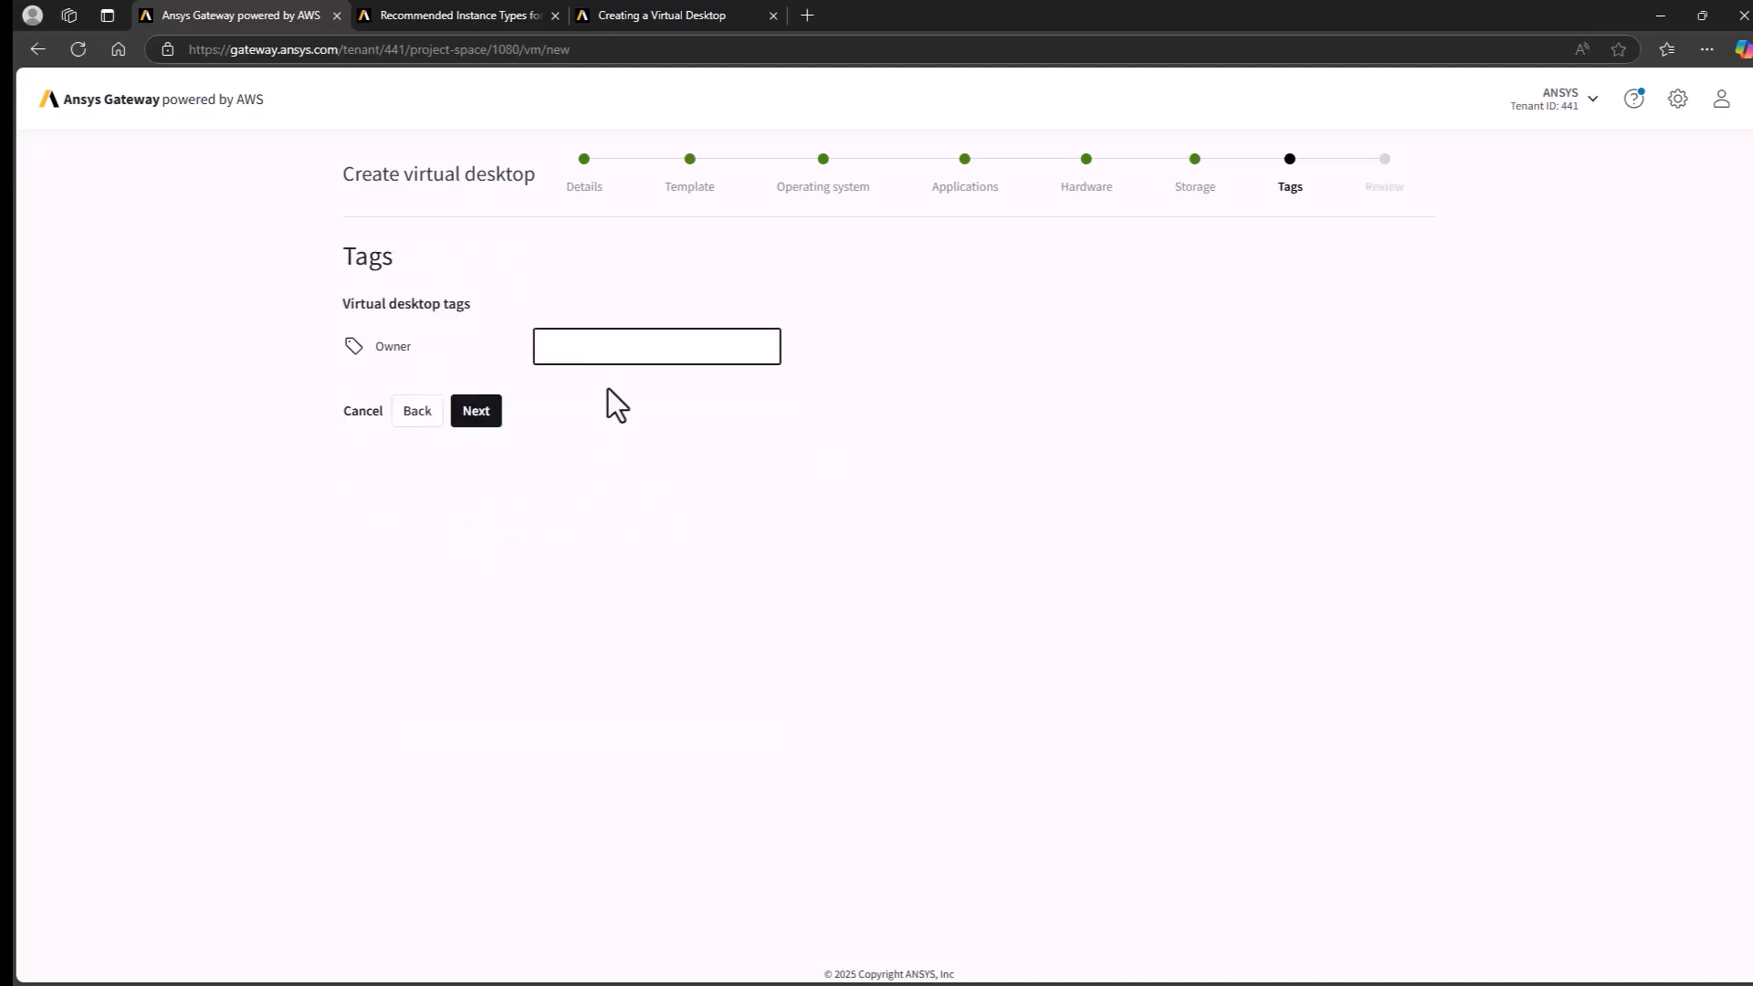
- Fill in the Owner tag with the owner's e-mail address and continue to the review
{"action": "type", "text": "at"}
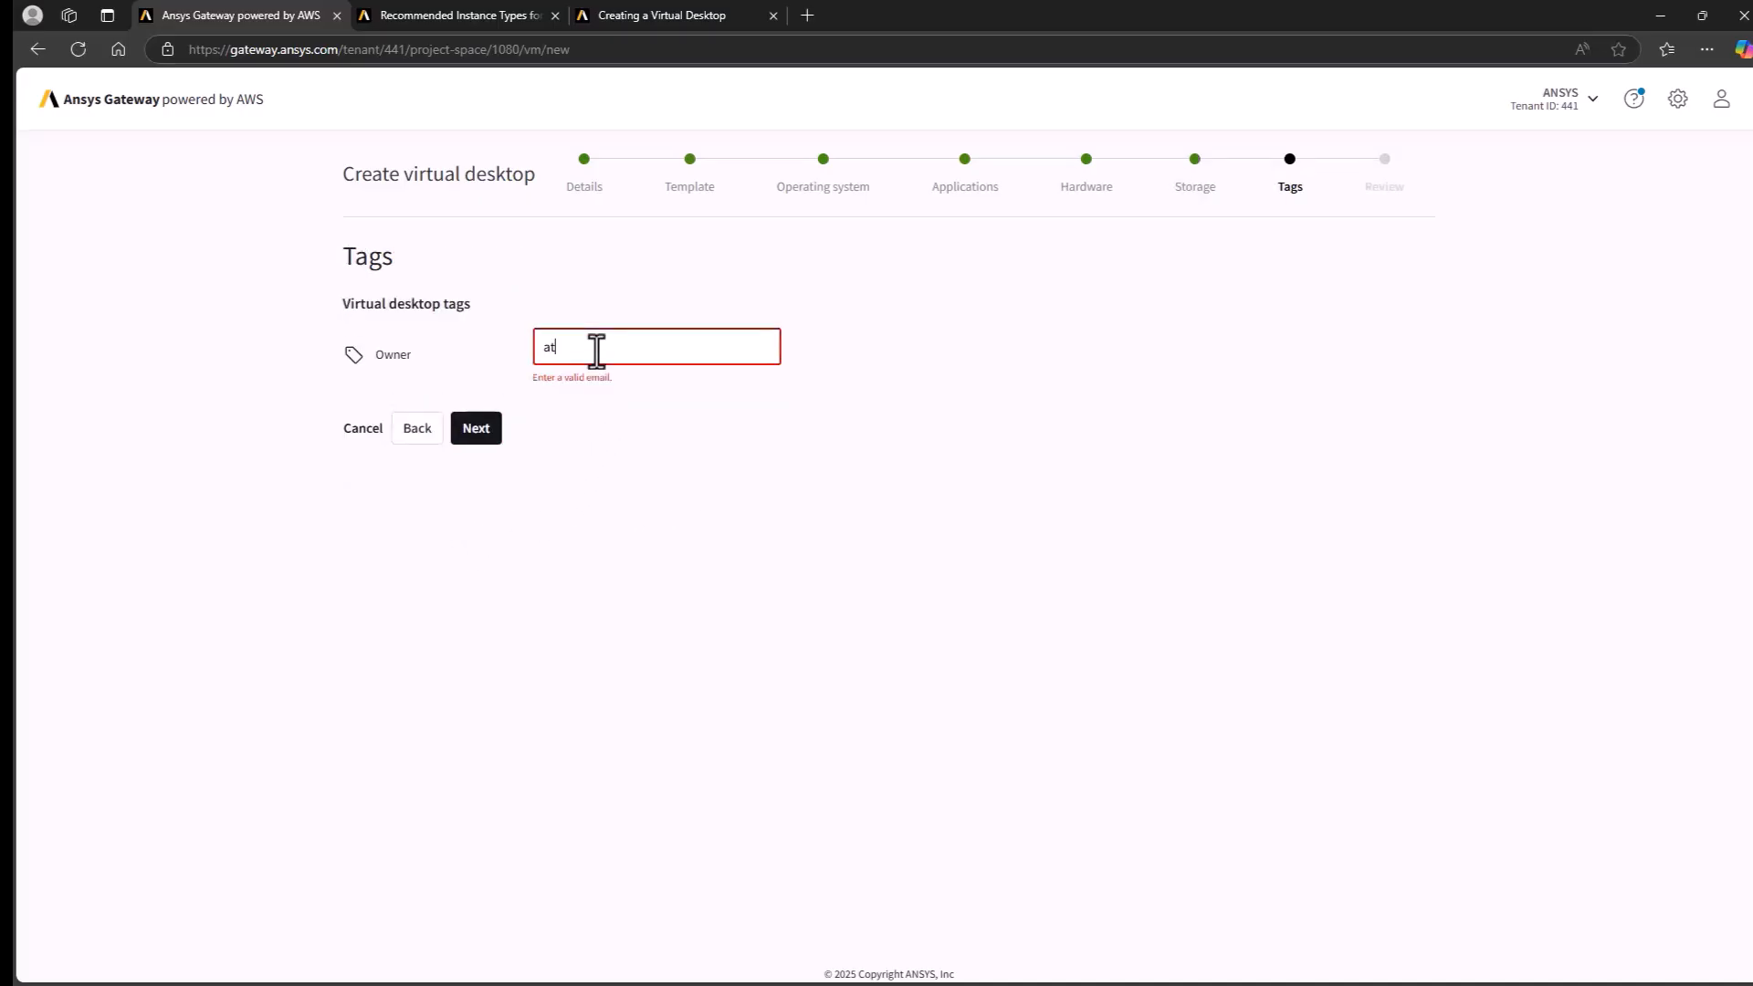
{"action": "type", "text": "@at.at"}
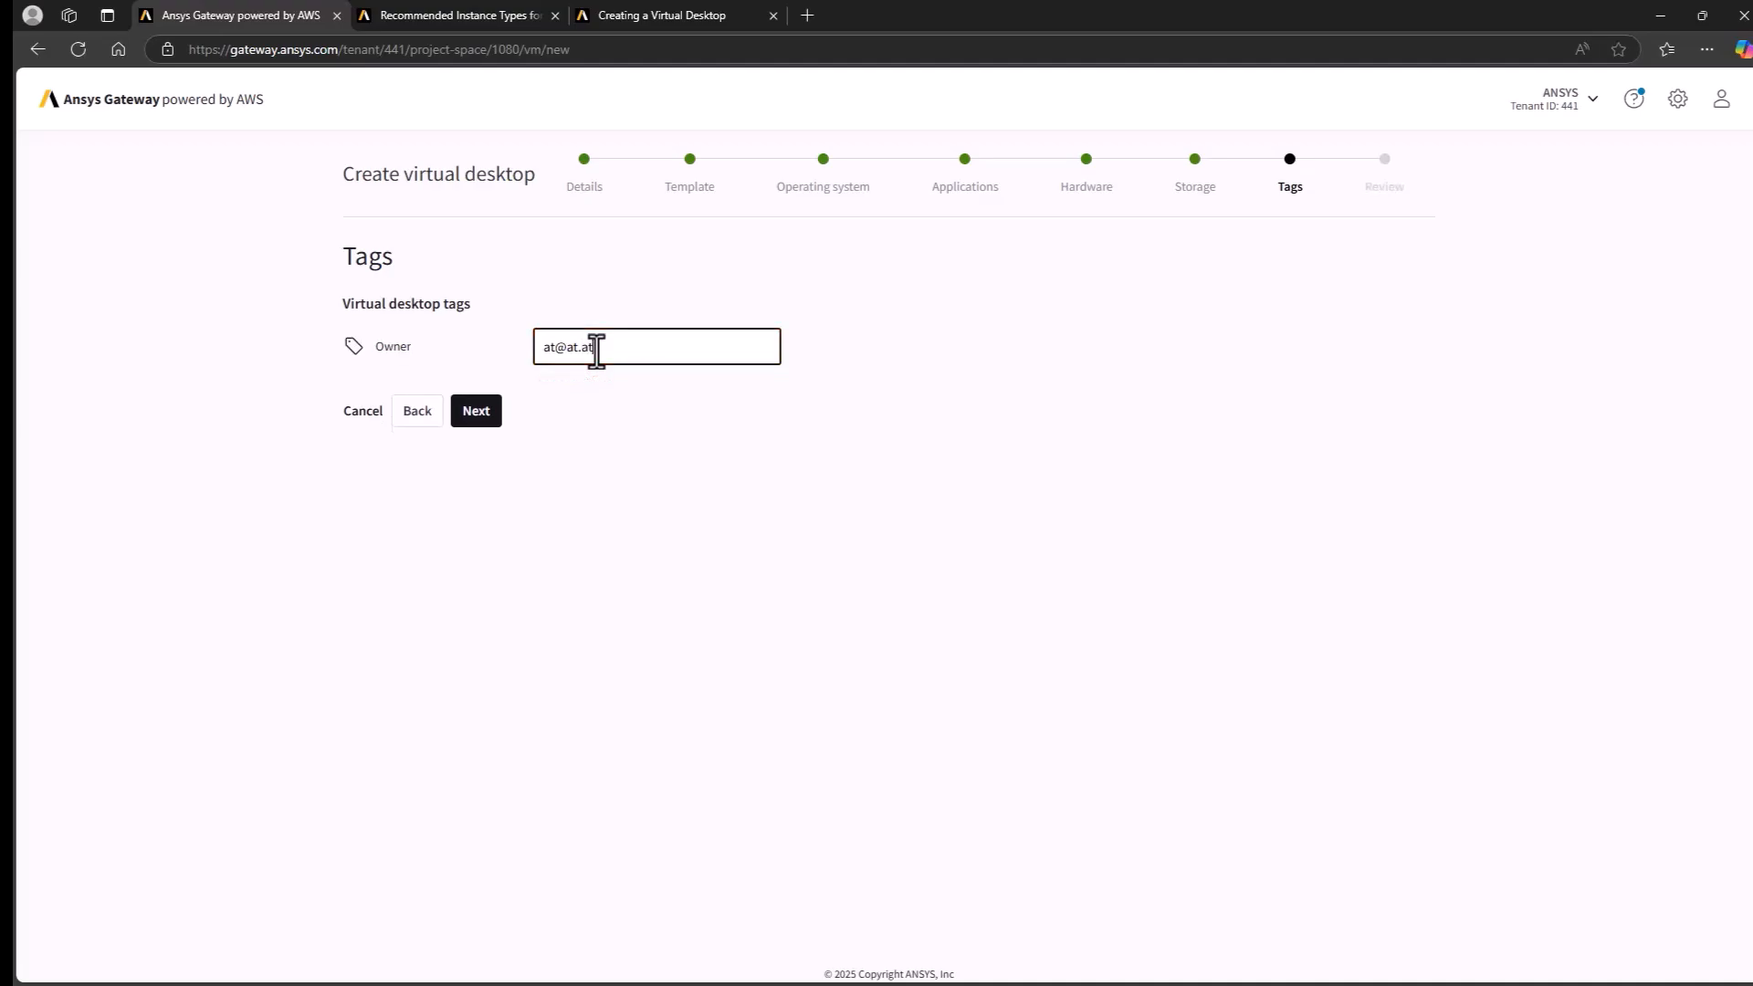
{"action": "left_click", "coordinate": [479, 413]}
- Name the virtual desktop "Windows VM" and create it with the reviewed configuration
{"action": "type", "text": "Windows VM"}
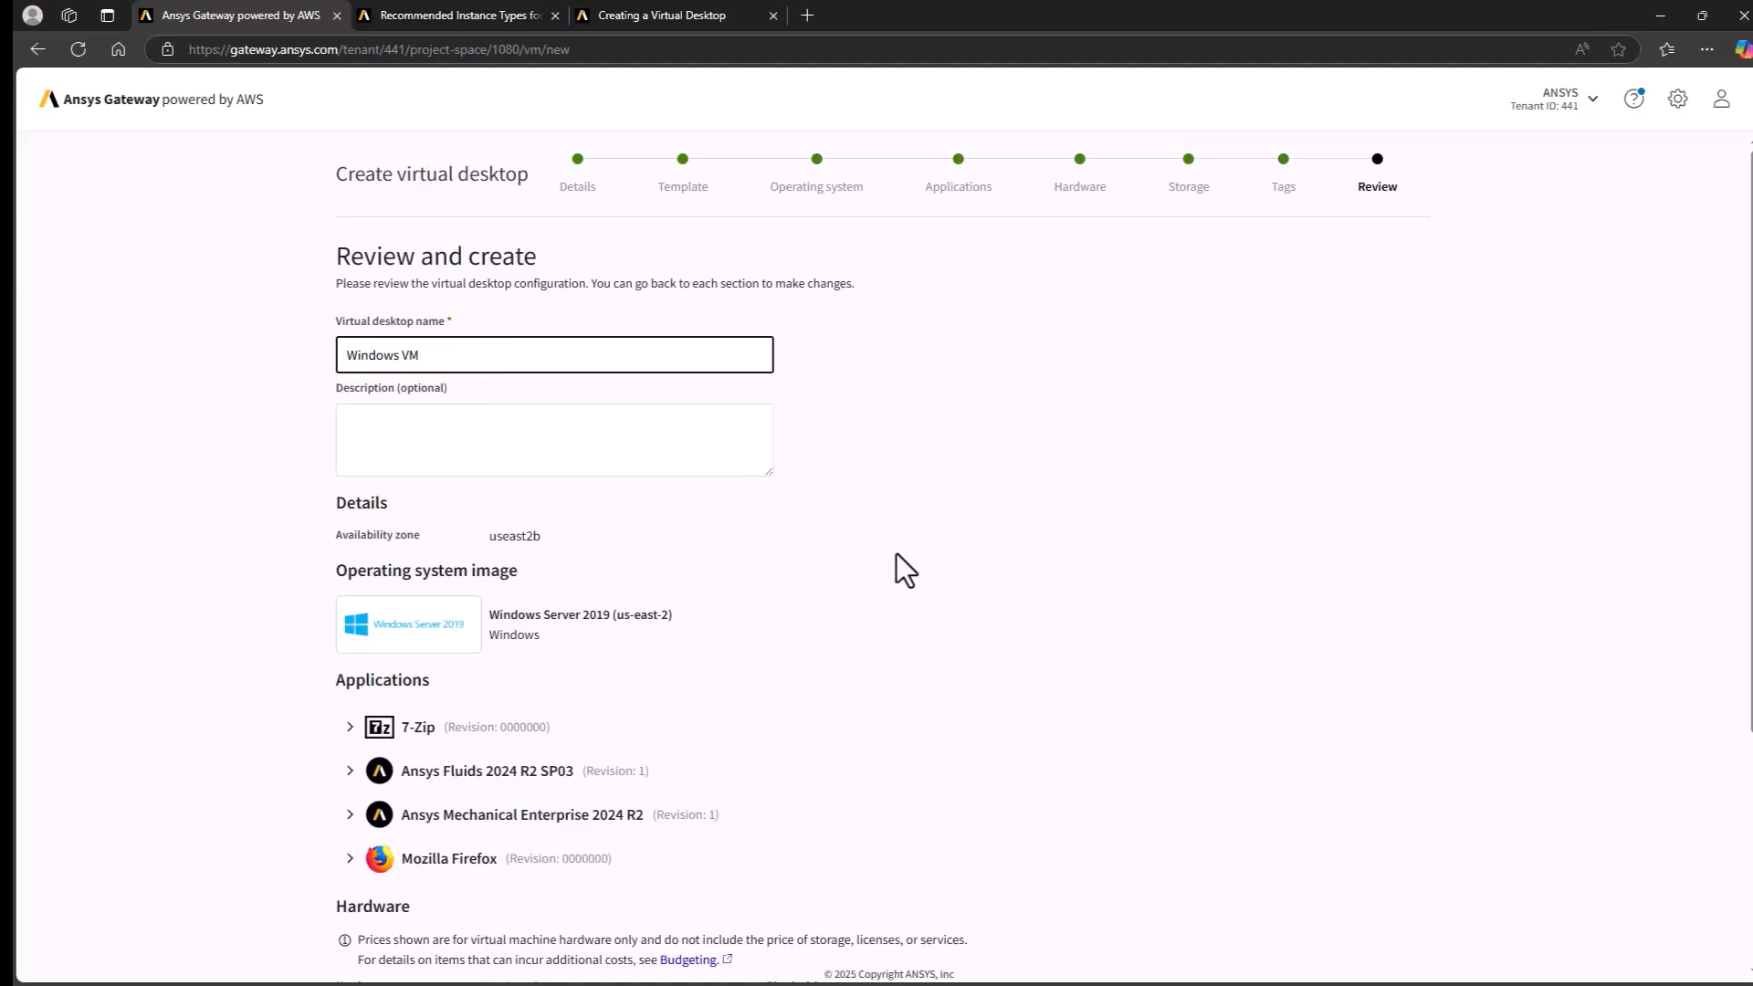
{"action": "scroll", "coordinate": [835, 559], "scroll_direction": "down", "scroll_amount": 4}
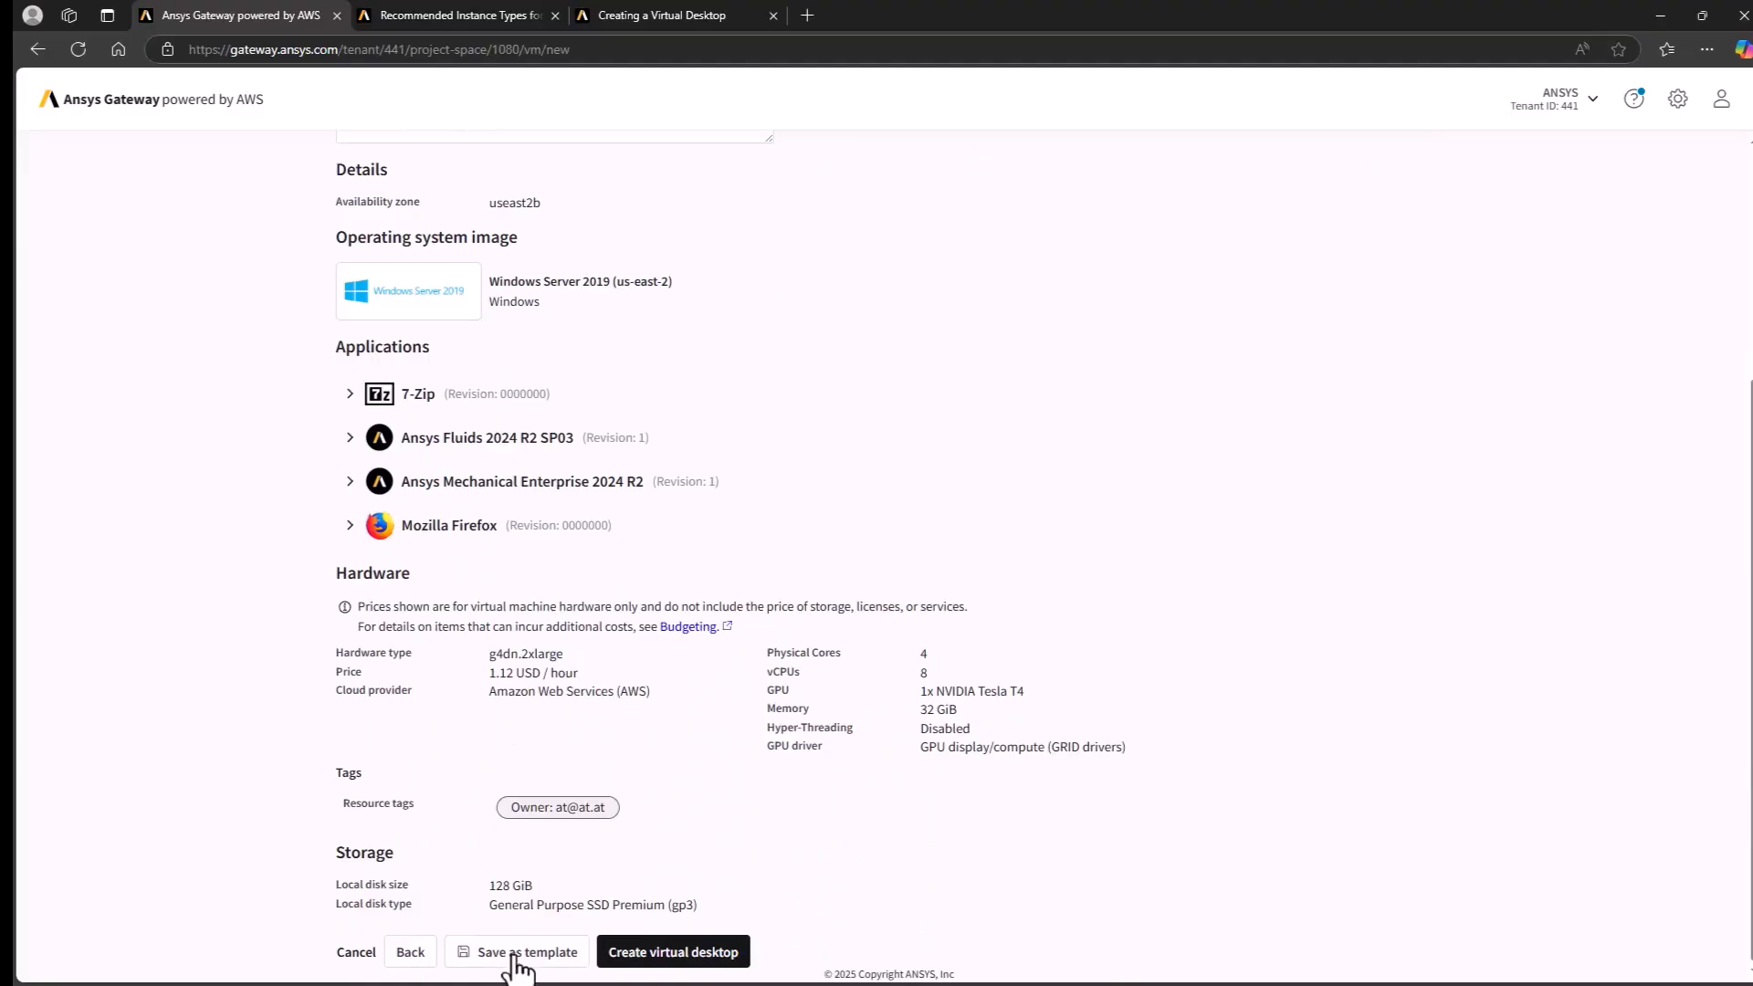
{"action": "left_click", "coordinate": [676, 953]}
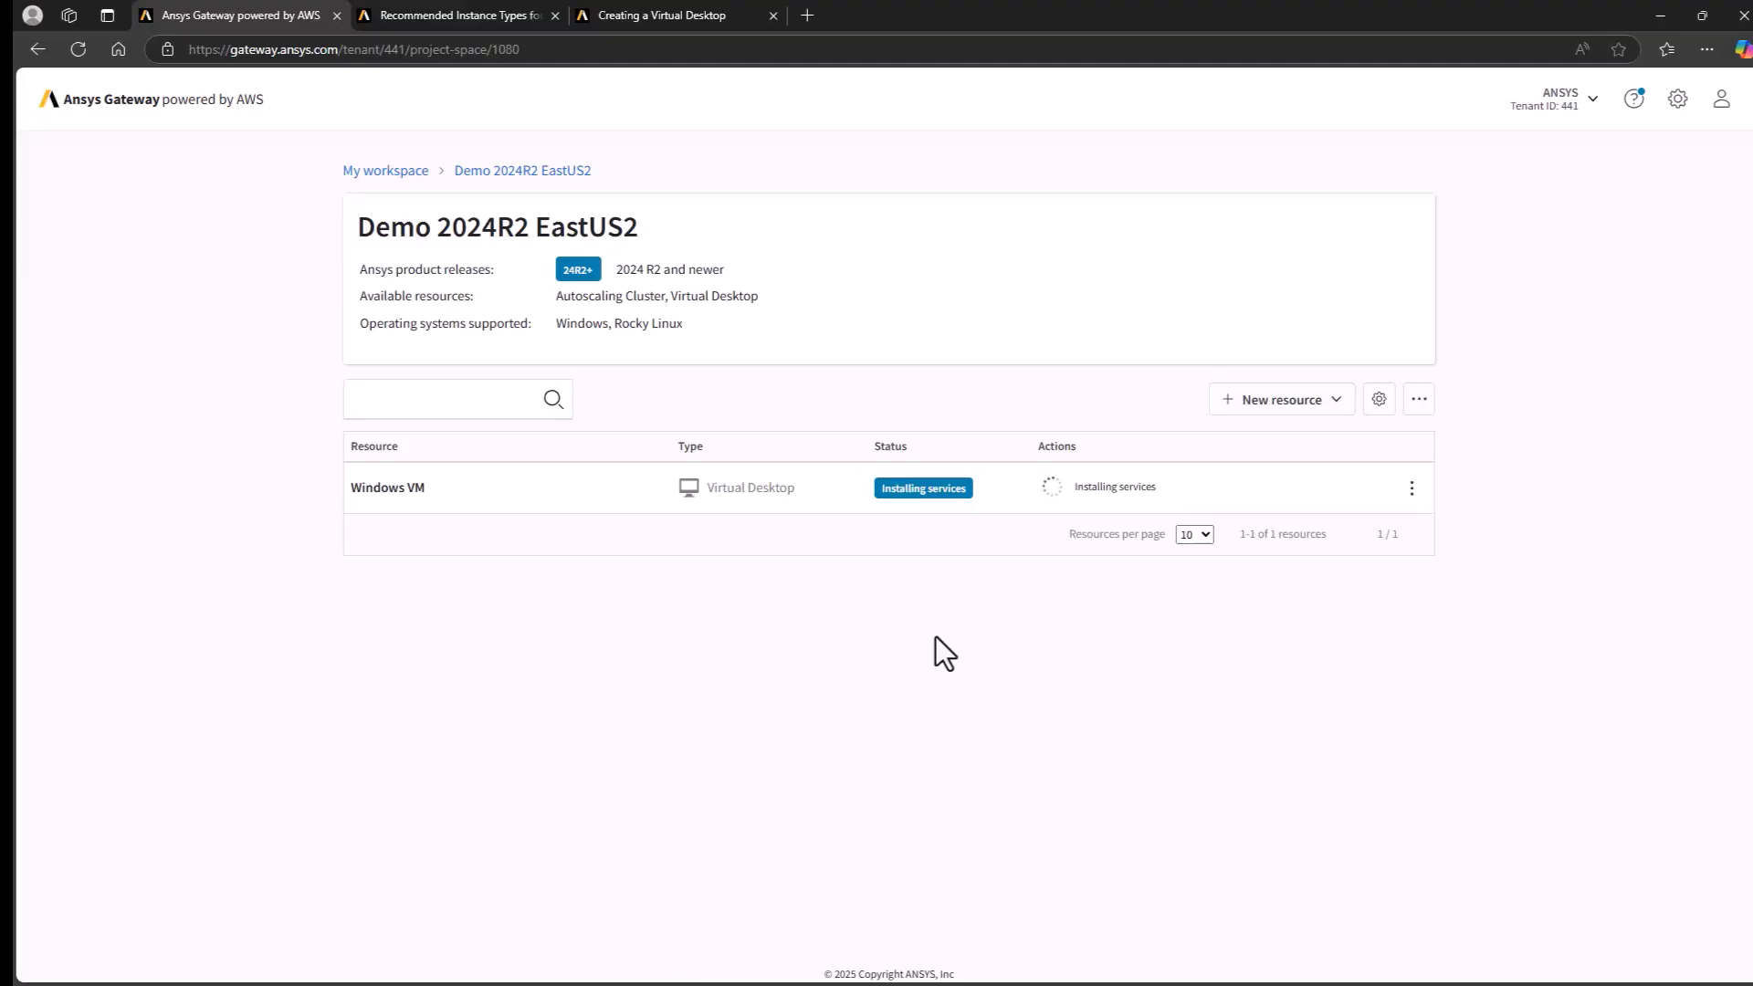
- Expand the Windows VM resource's details and examine its shutdown timer settings
{"action": "left_click", "coordinate": [534, 490]}
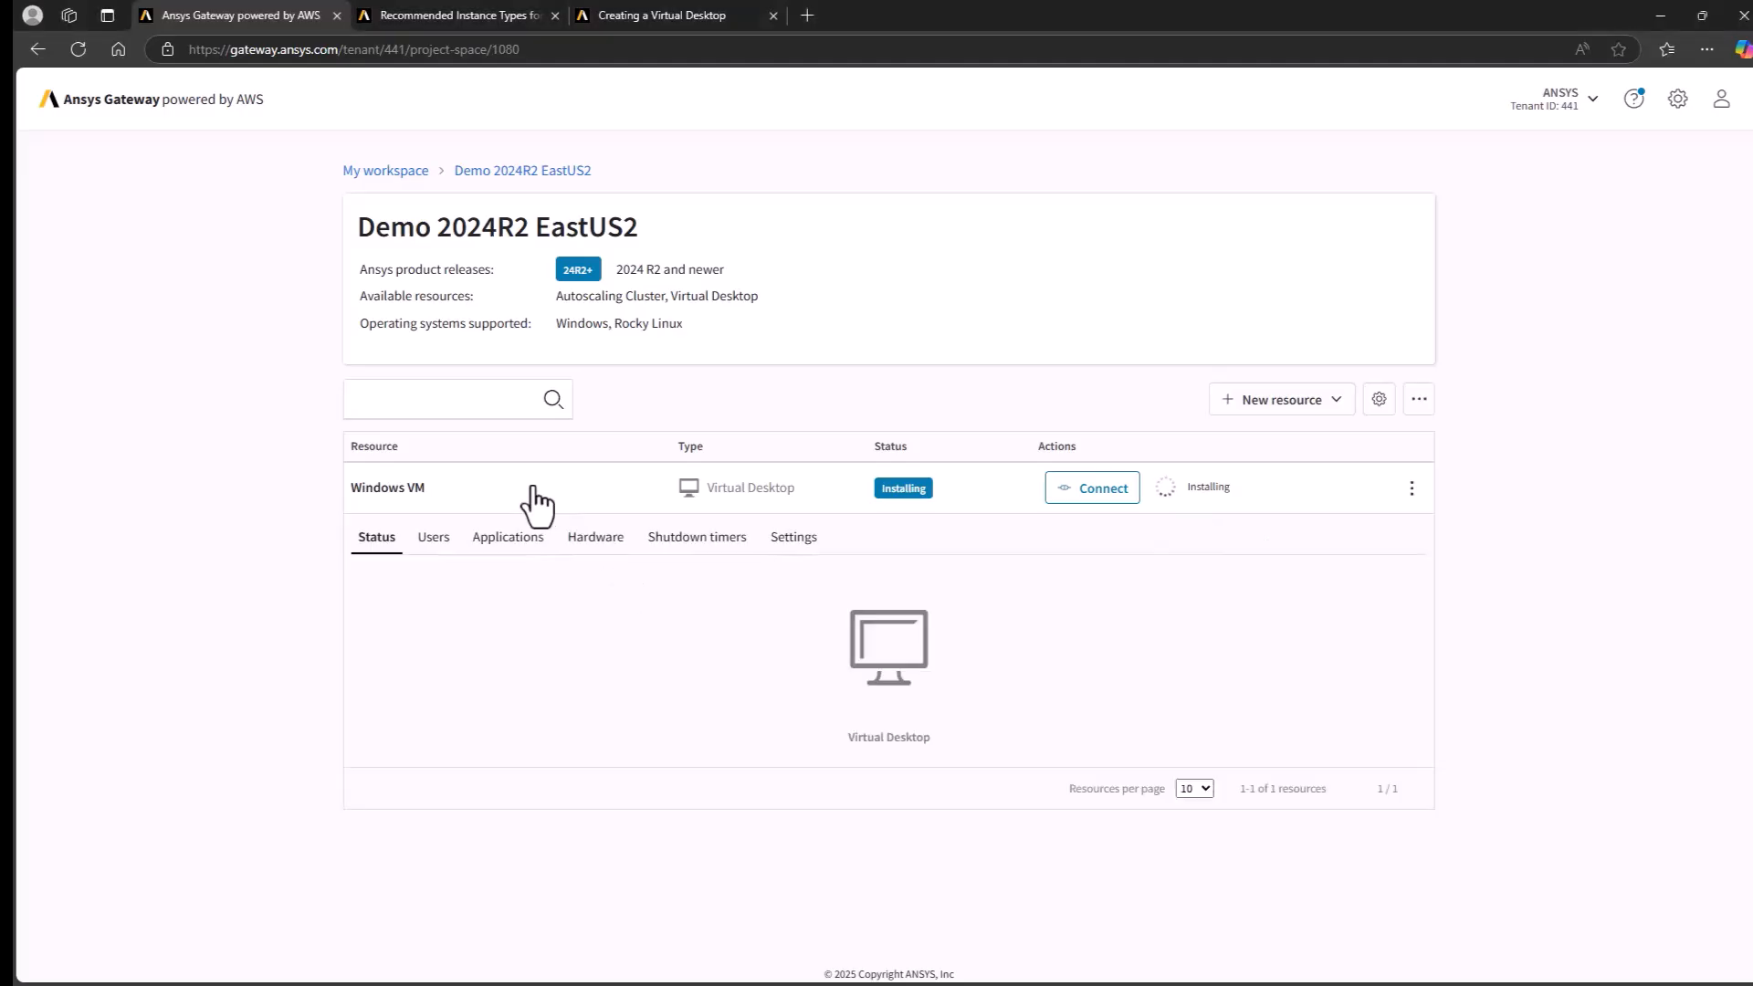
{"action": "left_click", "coordinate": [700, 544]}
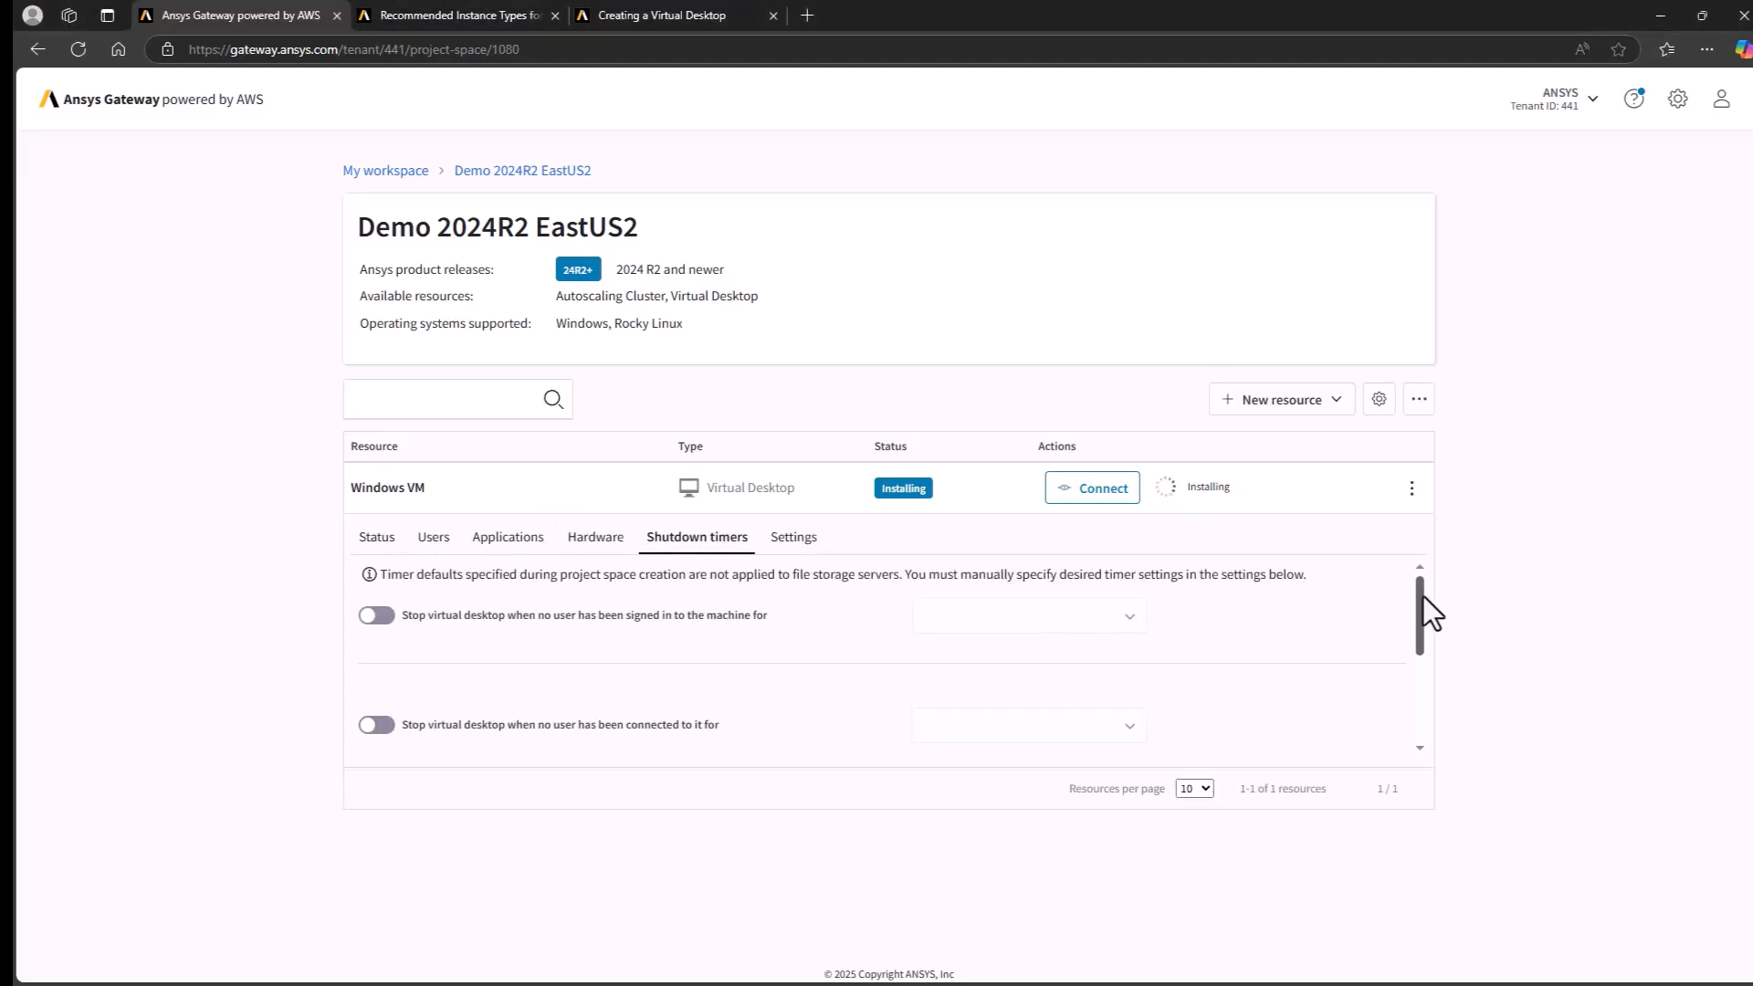
{"action": "mouse_move", "coordinate": [1423, 595]}
{"action": "left_mouse_down"}
{"action": "mouse_move", "coordinate": [1422, 705]}
{"action": "mouse_move", "coordinate": [1422, 579]}
{"action": "left_mouse_up"}
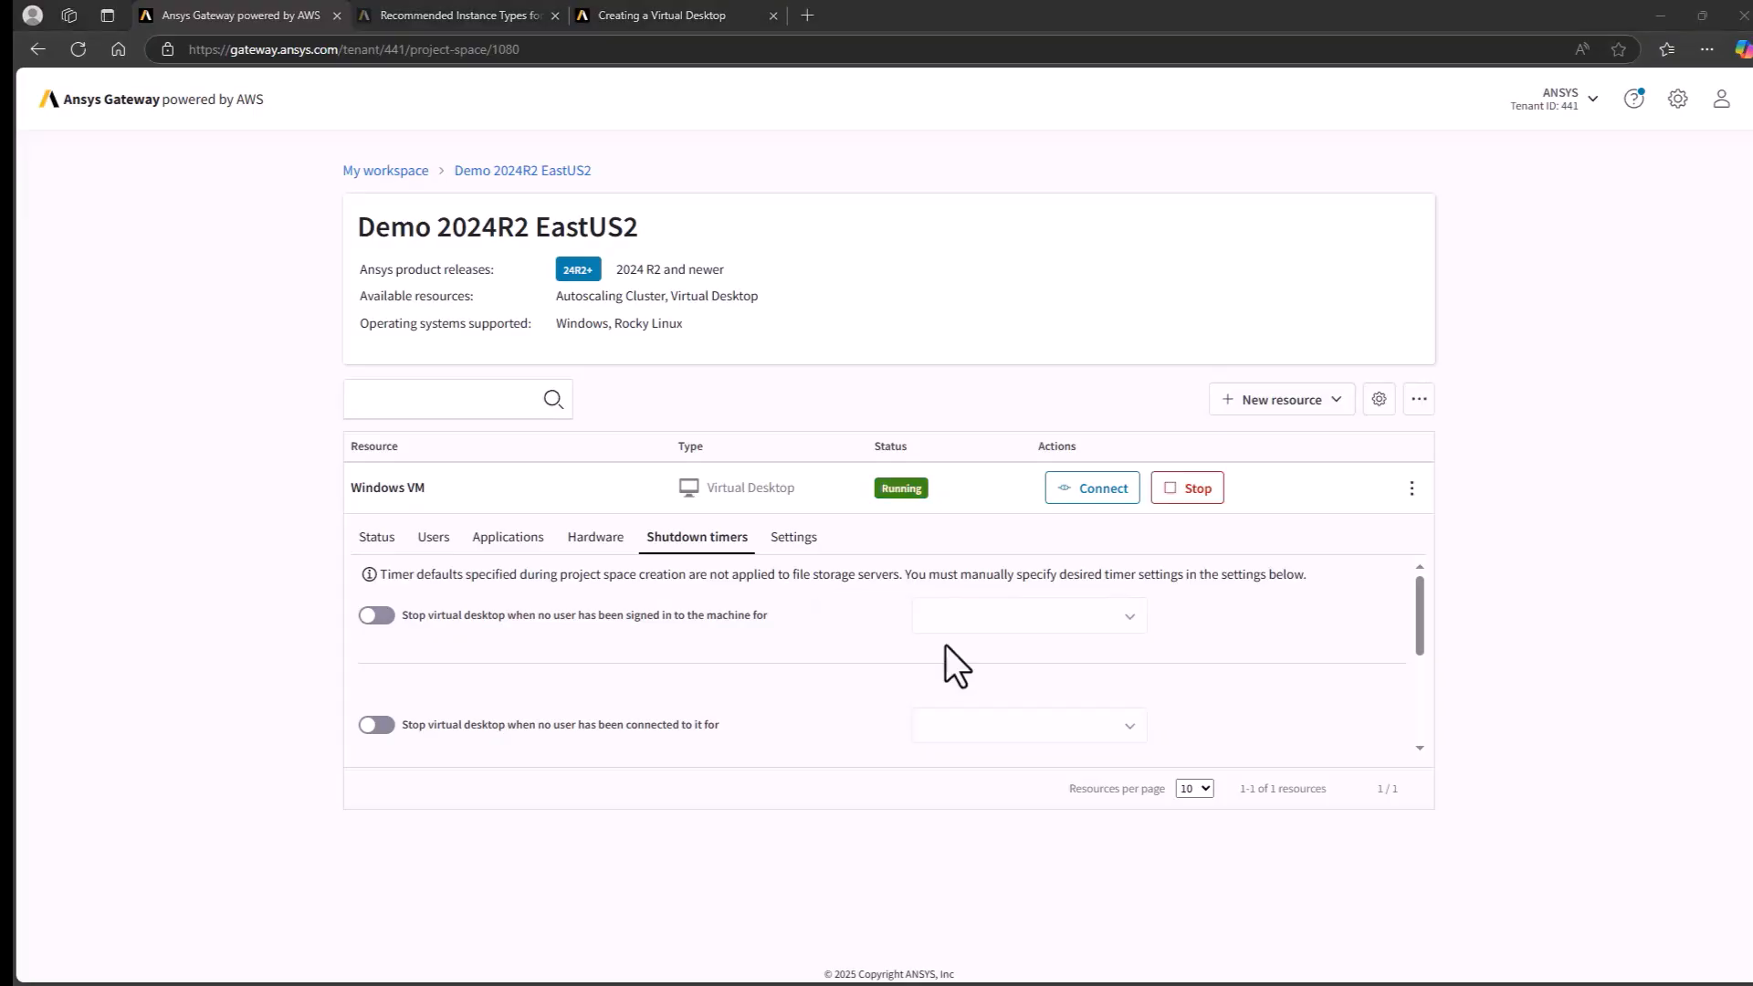
- Check the installation status of Windows VM's applications and view the additional applications on offer without adding any
{"action": "left_click", "coordinate": [514, 539]}
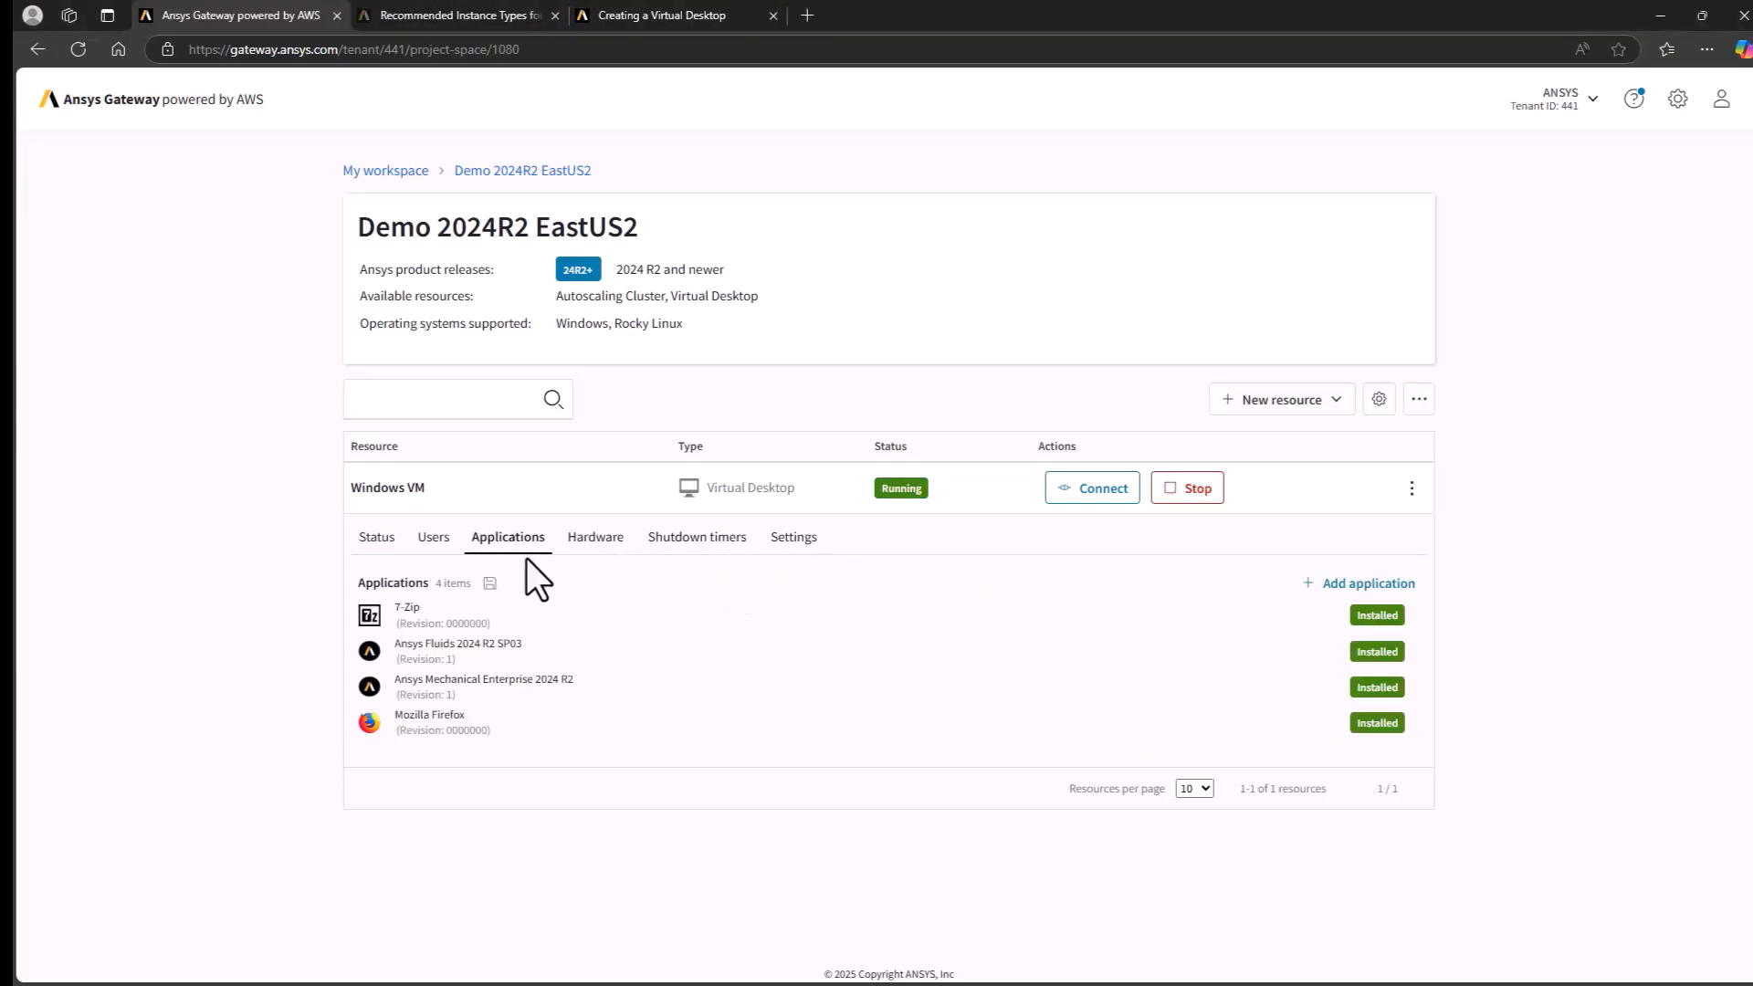
{"action": "left_click", "coordinate": [1335, 587]}
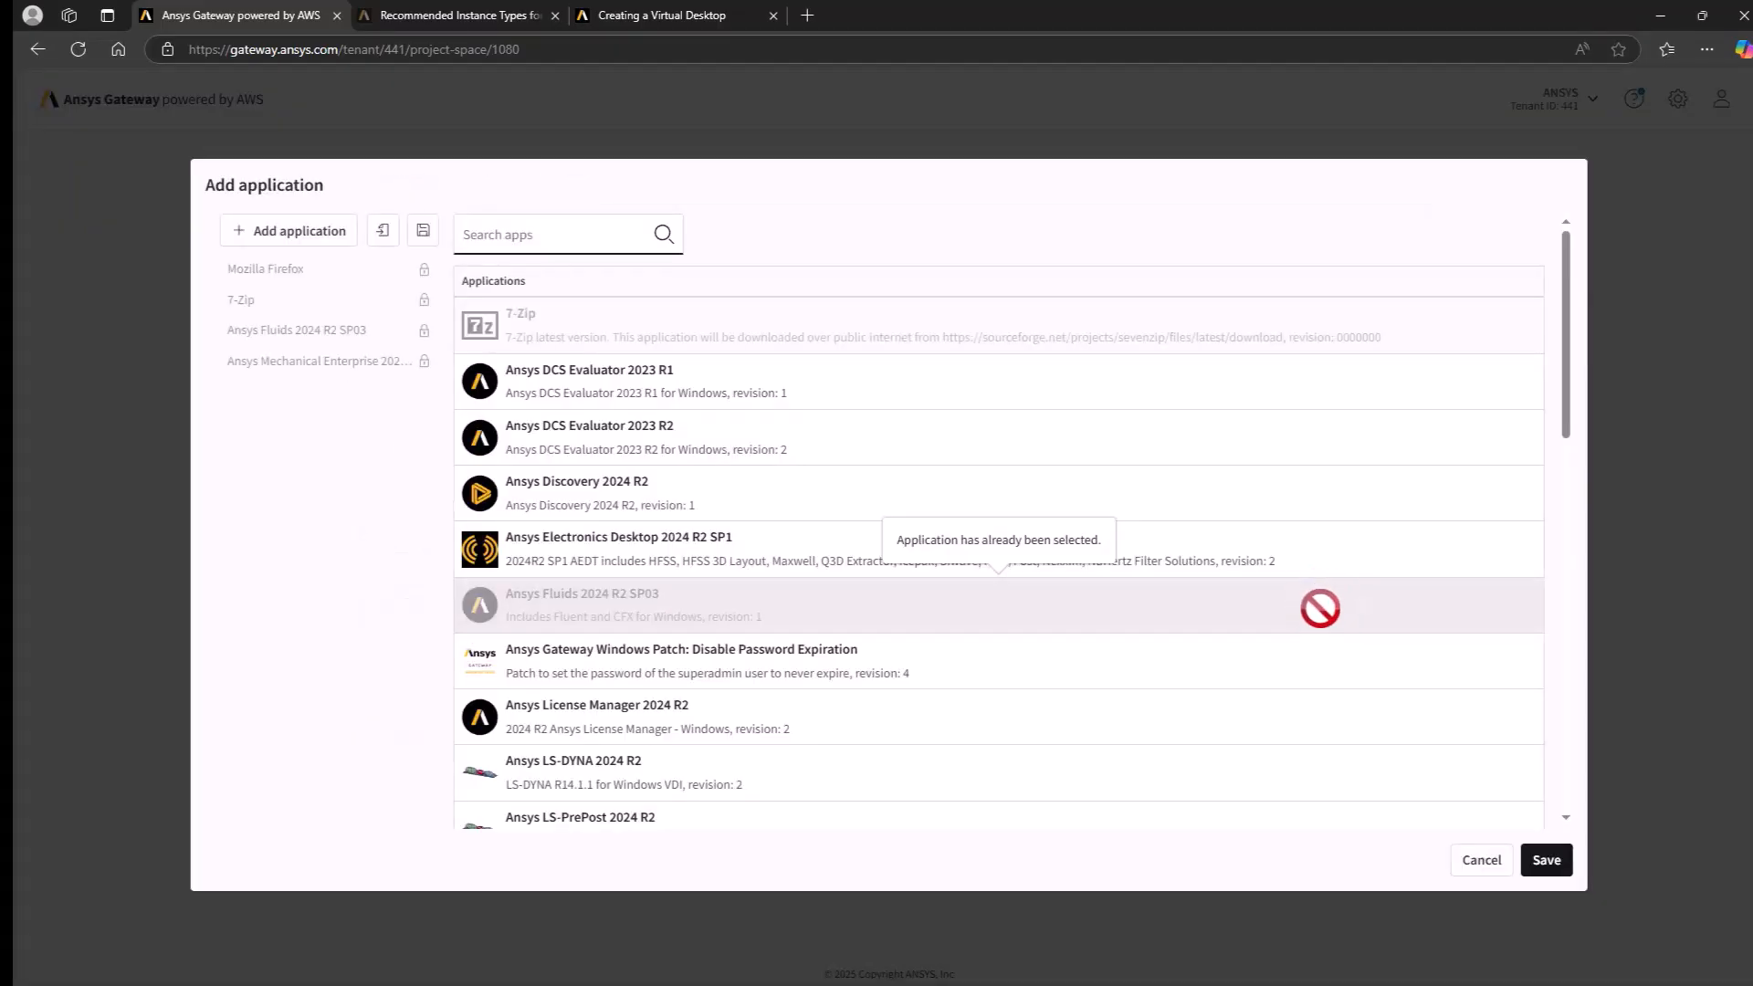
{"action": "left_click", "coordinate": [1481, 854]}
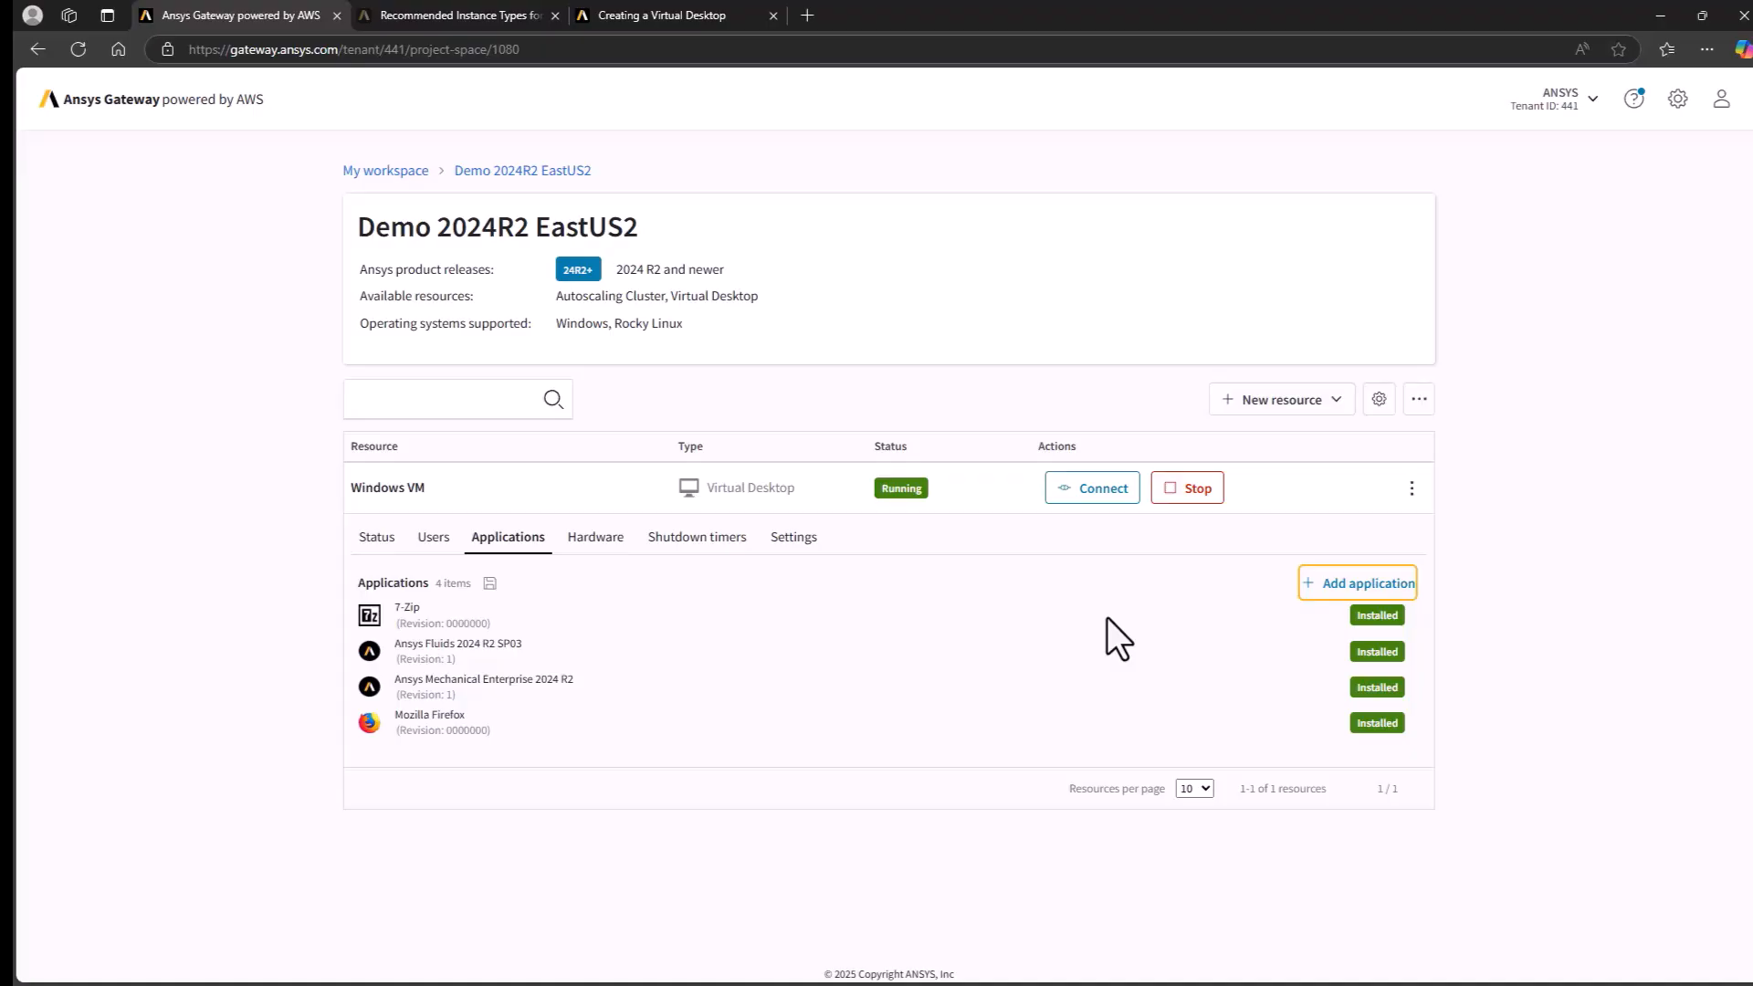
- Connect to the running Windows VM virtual desktop
{"action": "left_click", "coordinate": [1093, 493]}
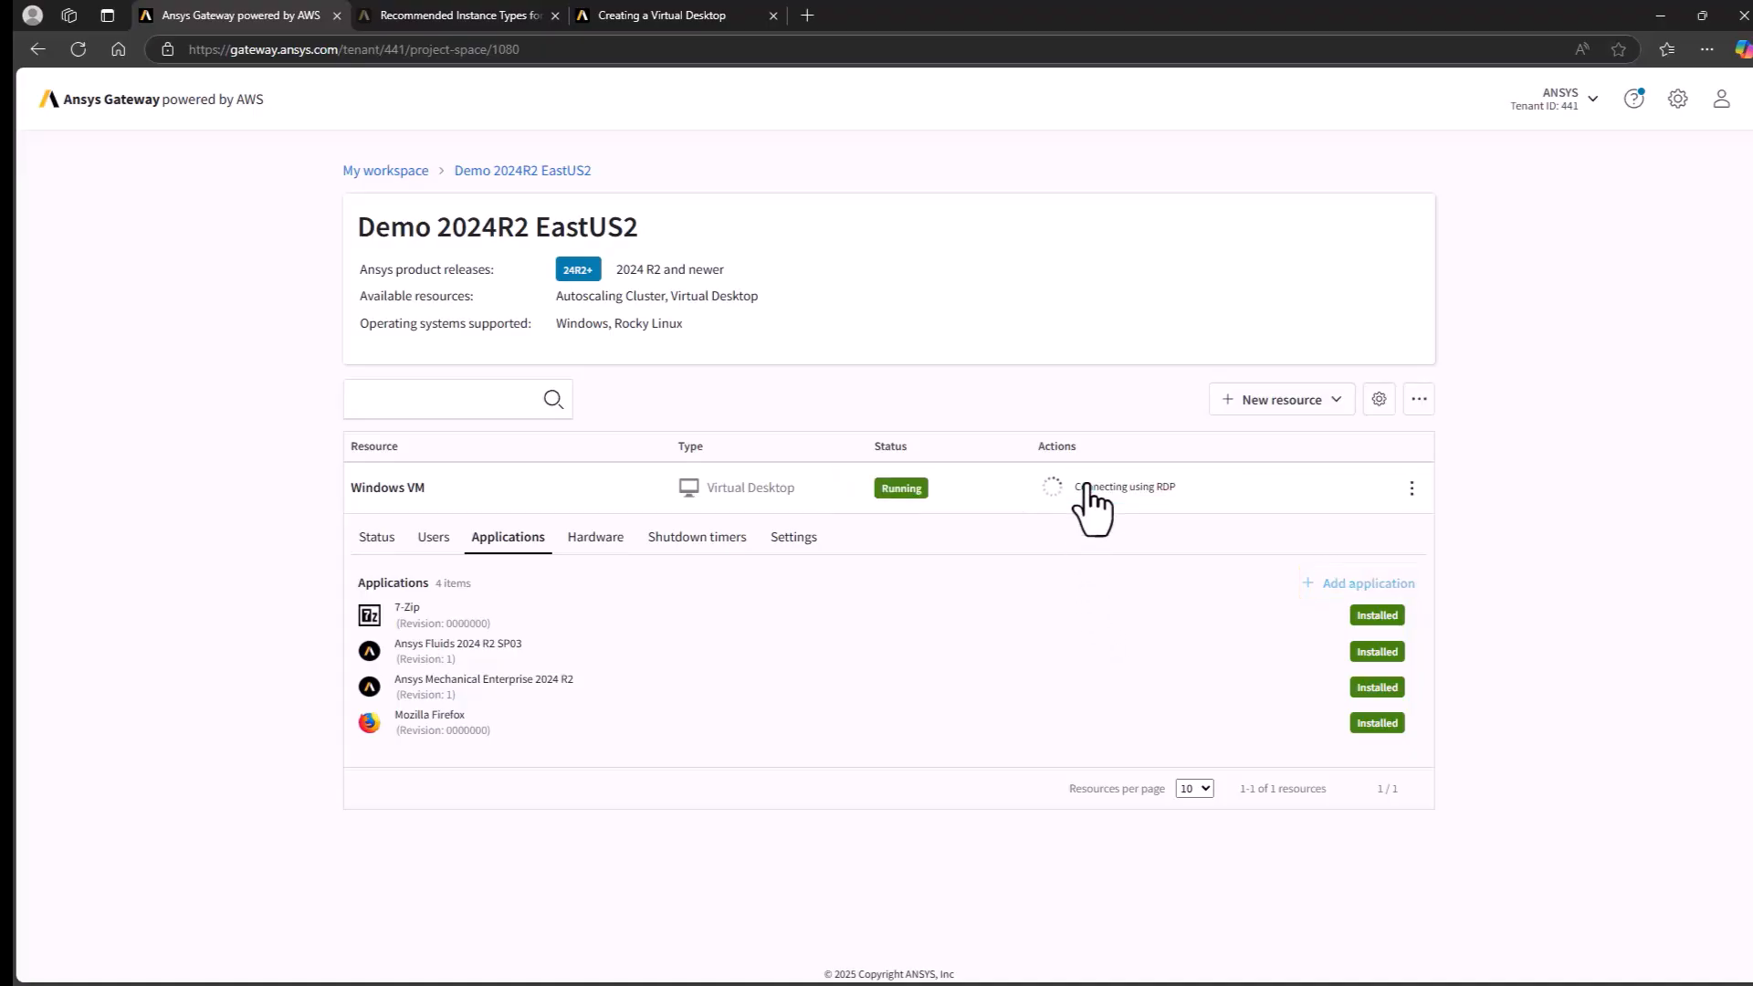